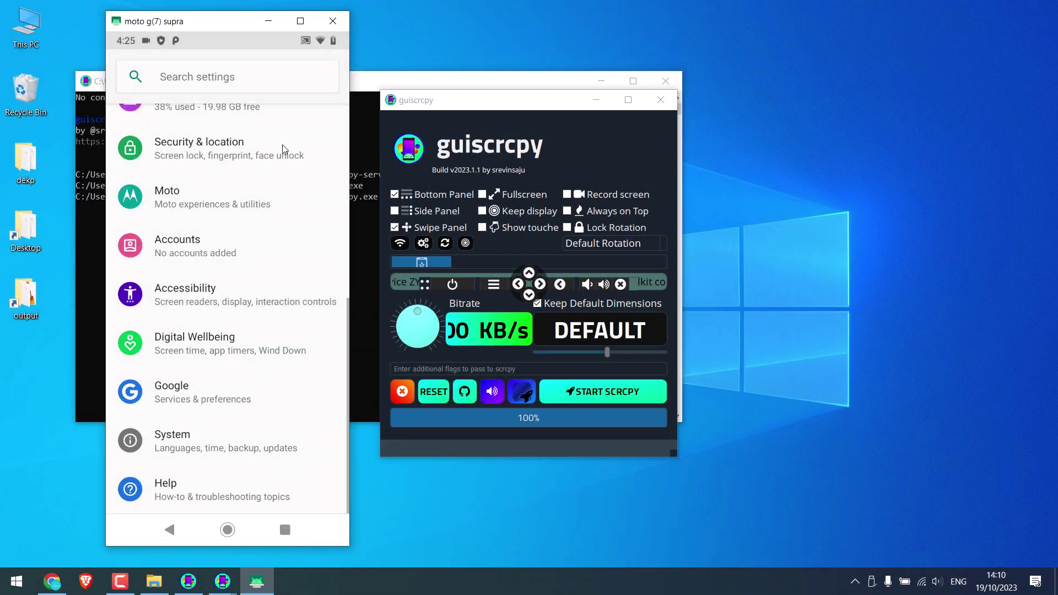
- Swipe the mirrored phone's Settings list, then return the phone to its home screen
left_click_drag(283, 149, 289, 338)
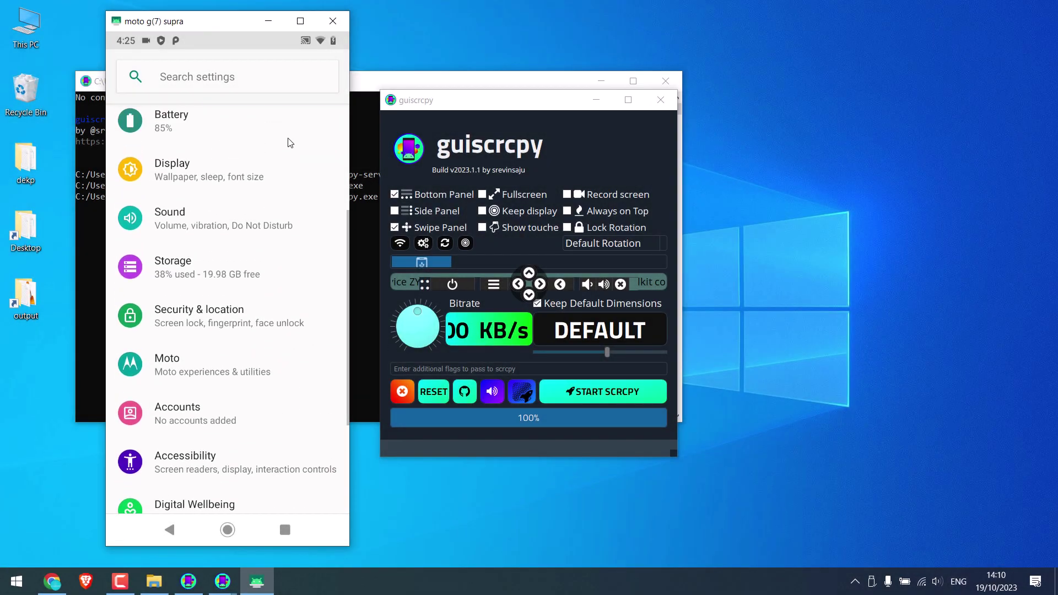
left_click(227, 533)
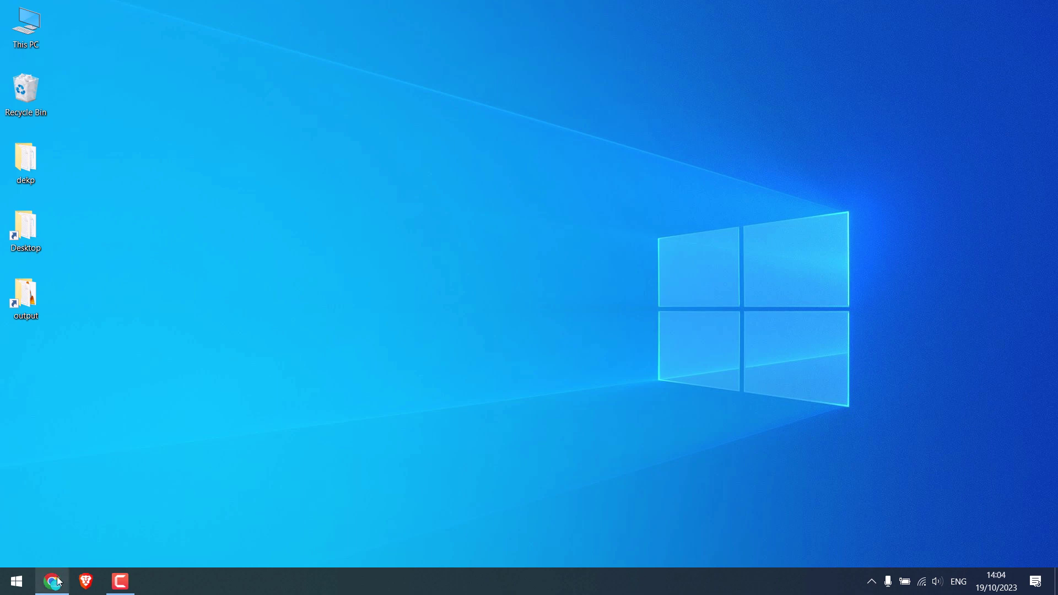
- Download guiscrcpy-PyQt5-x64.exe from the guiscrcpy v2023.1.1 release and check the downloads list
left_click(52, 582)
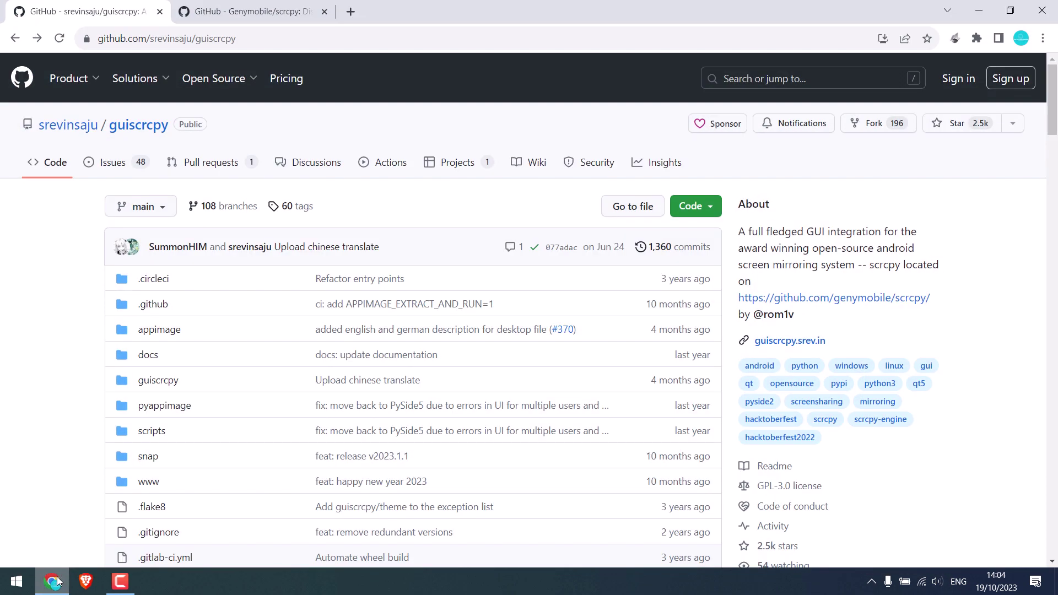
left_click(254, 9)
key("ctrl+shift+Tab")
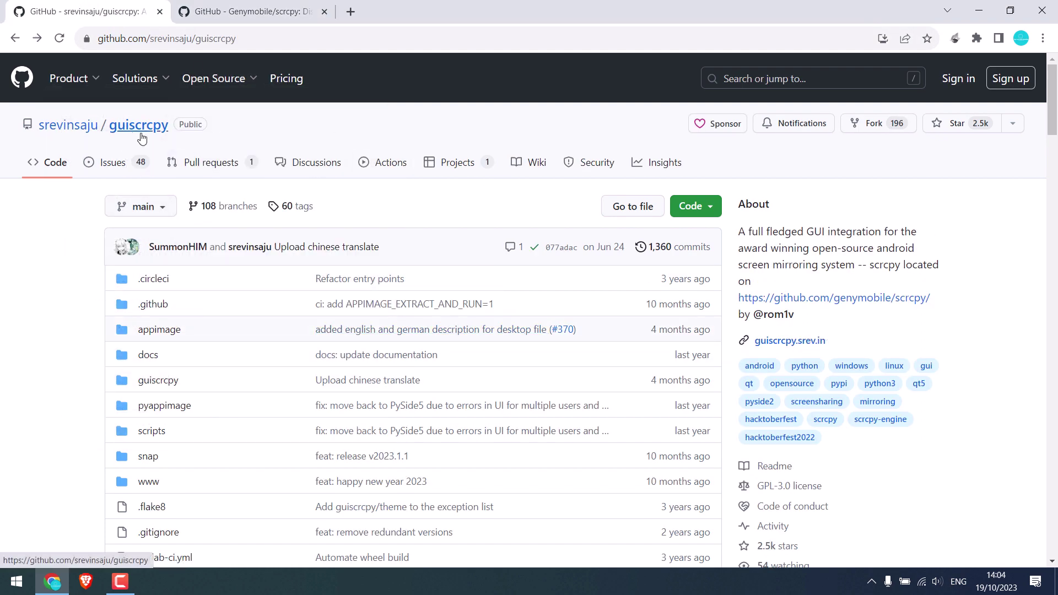
scroll(792, 276, "down", 5)
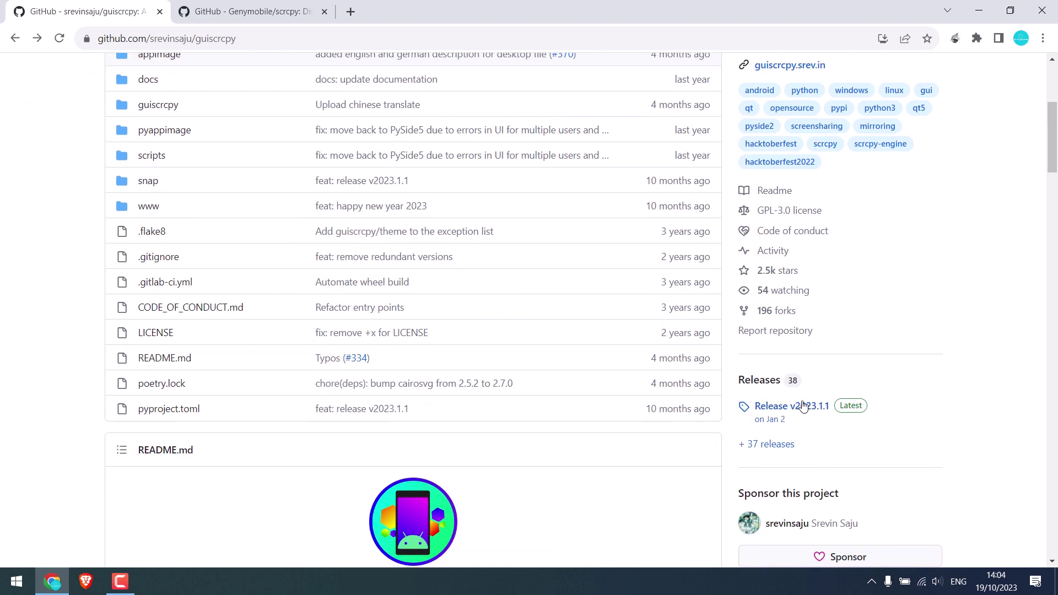
scroll(607, 373, "down", 4)
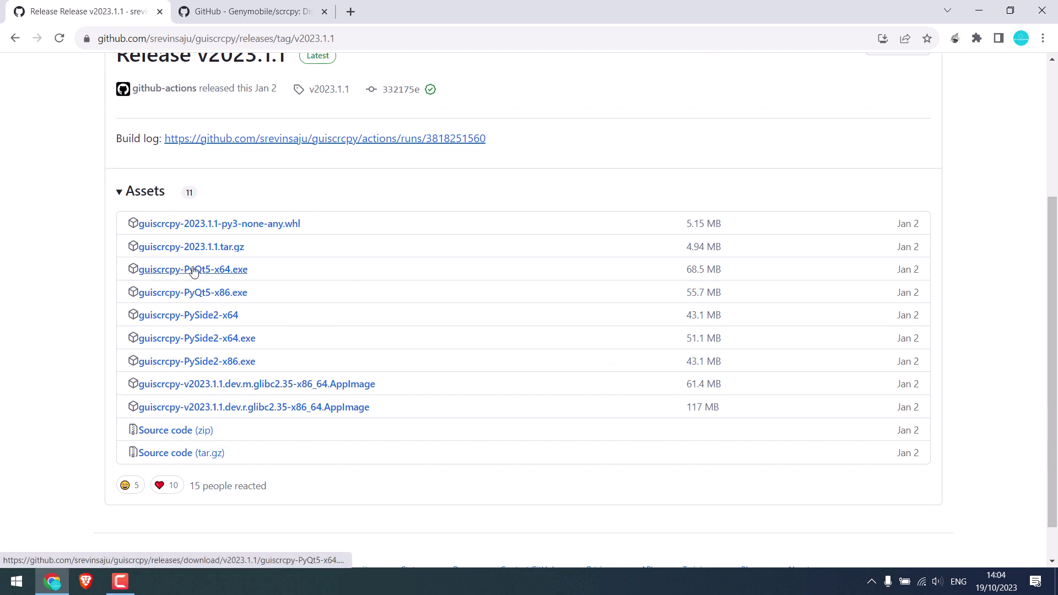
left_click(234, 270)
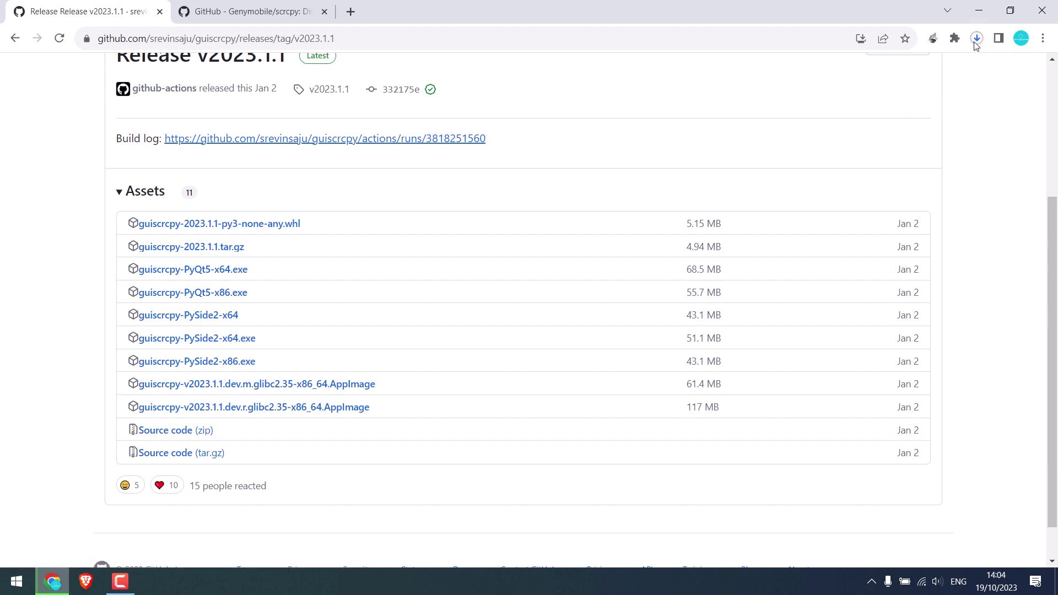
key("ctrl+j")
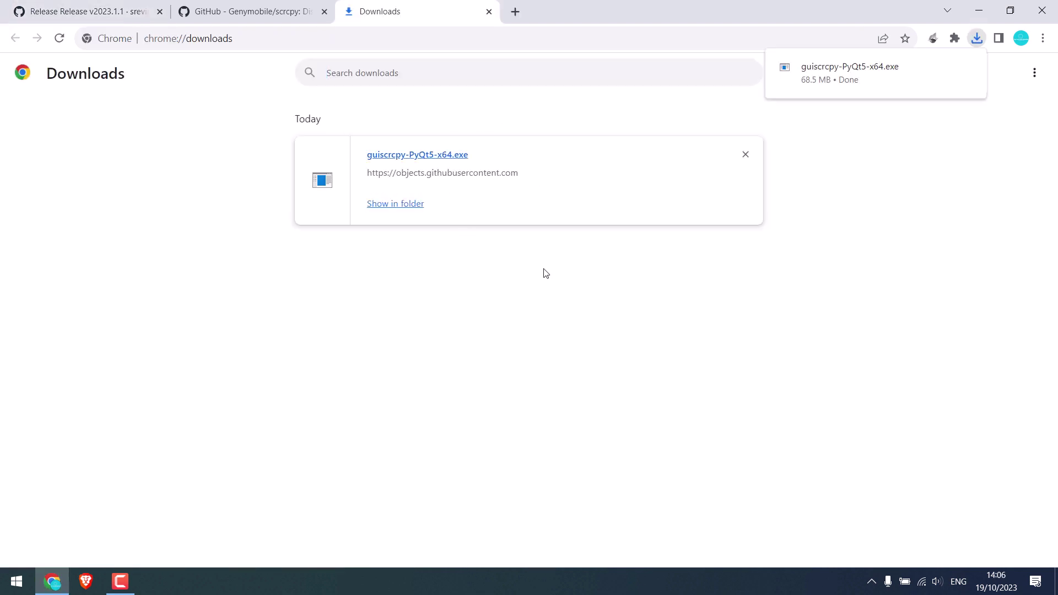
- Download scrcpy-win64-v2.1.1.zip from the scrcpy v2.1.1 release and check its progress
left_click(489, 11)
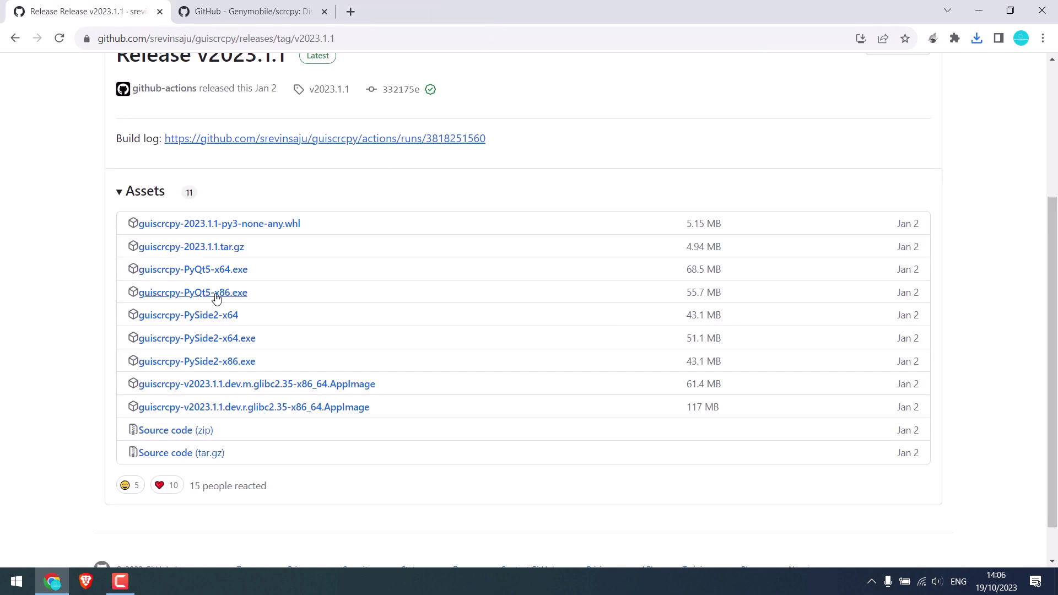
left_click(250, 12)
scroll(867, 249, "down", 2)
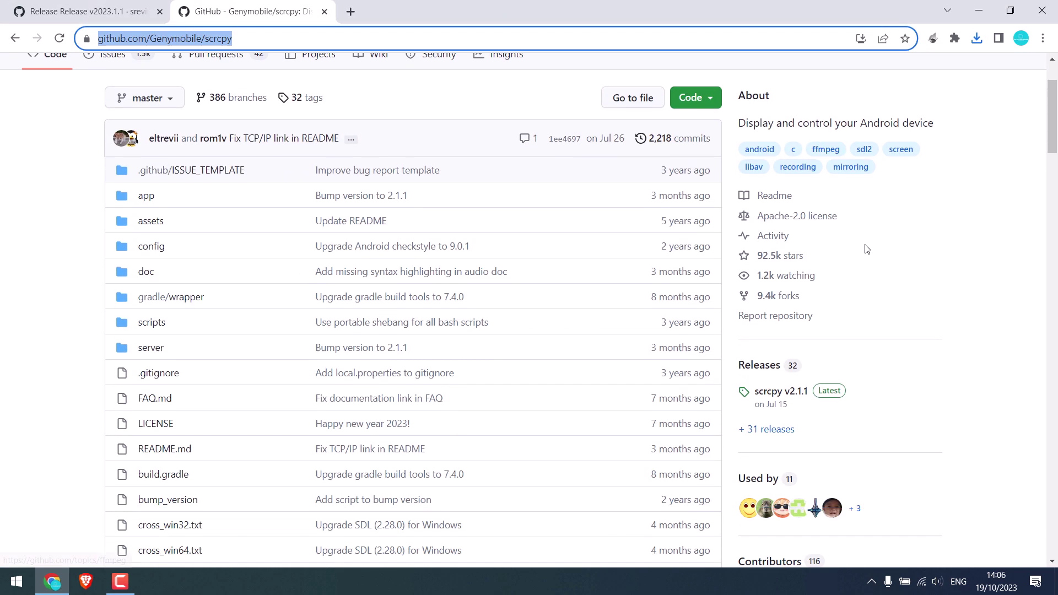
scroll(867, 249, "down", 1)
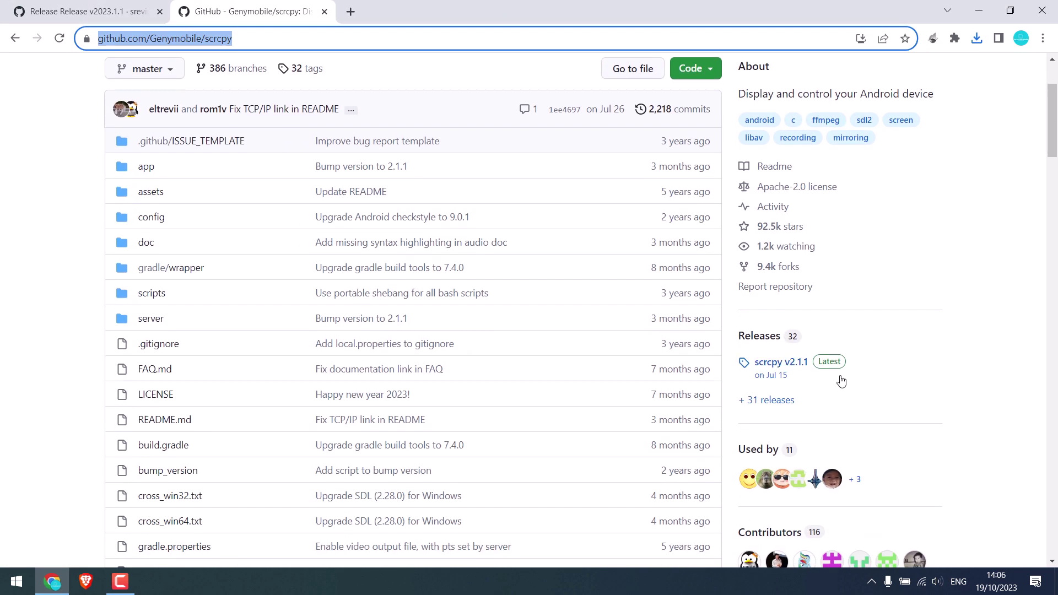
left_click(791, 364)
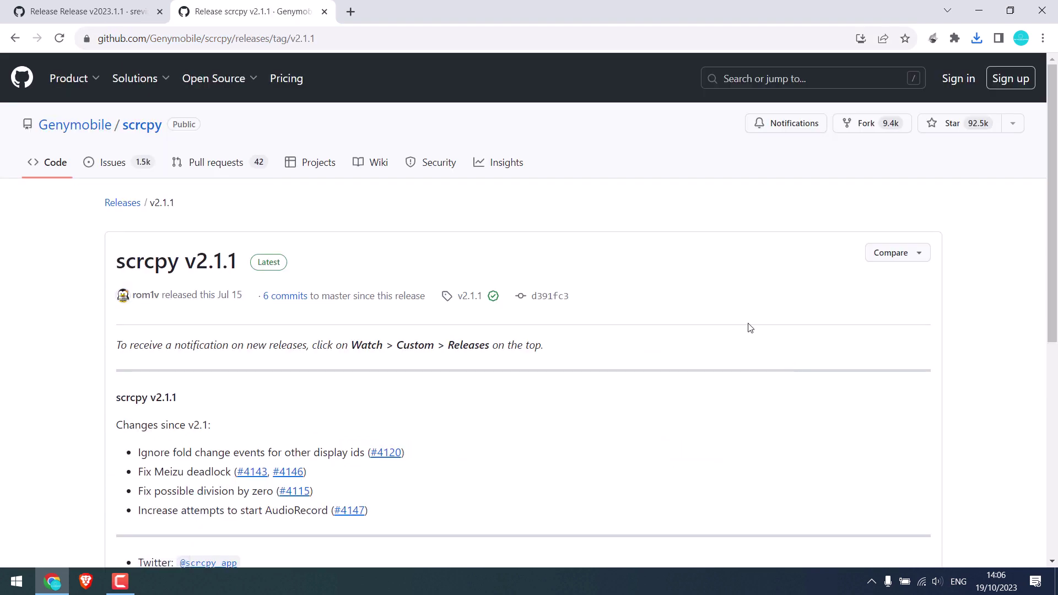
scroll(750, 328, "down", 7)
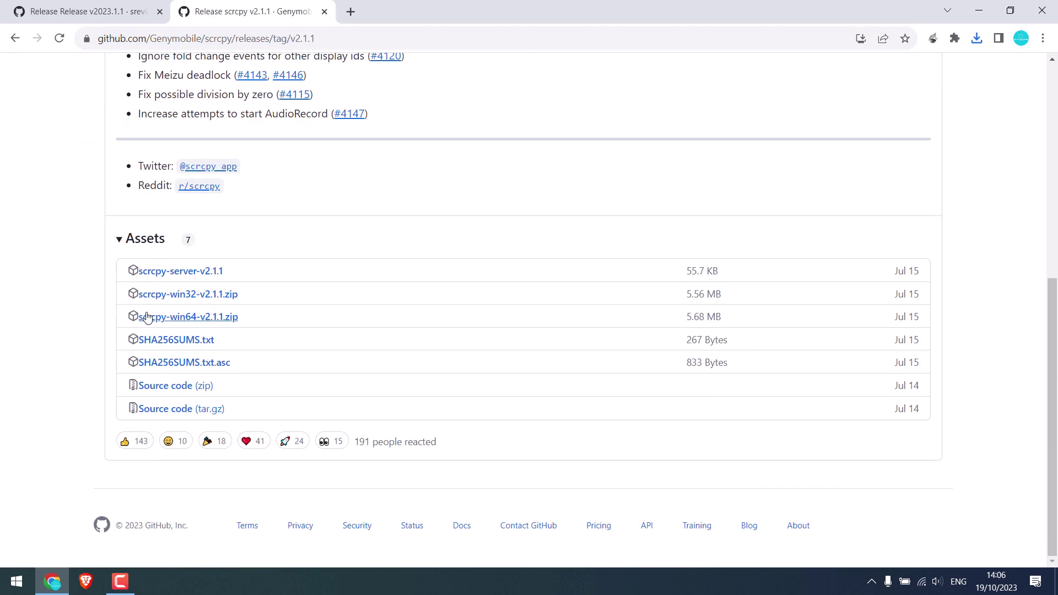
left_click(225, 322)
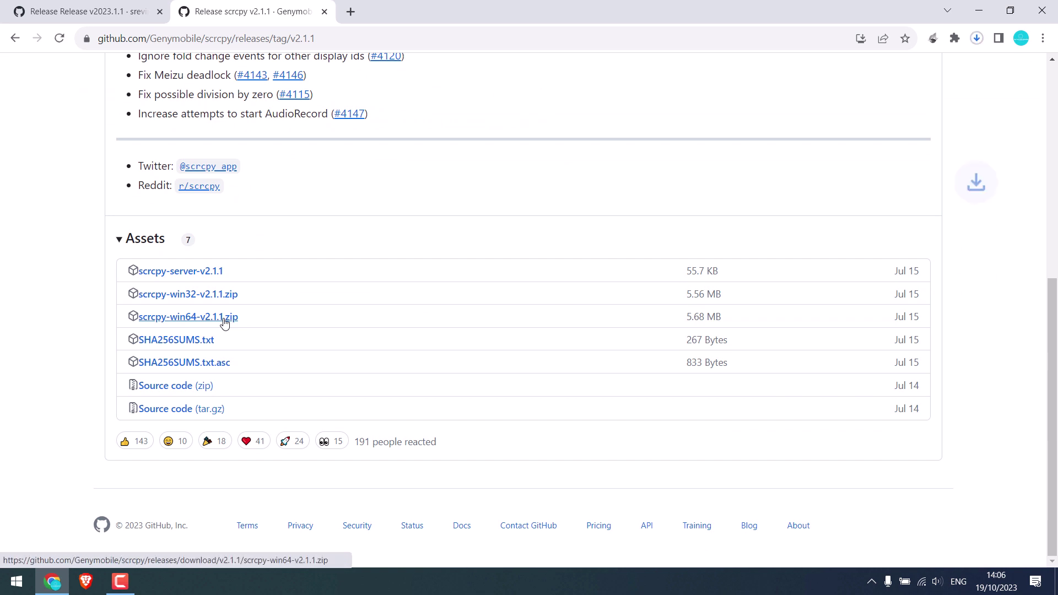
key("ctrl+j")
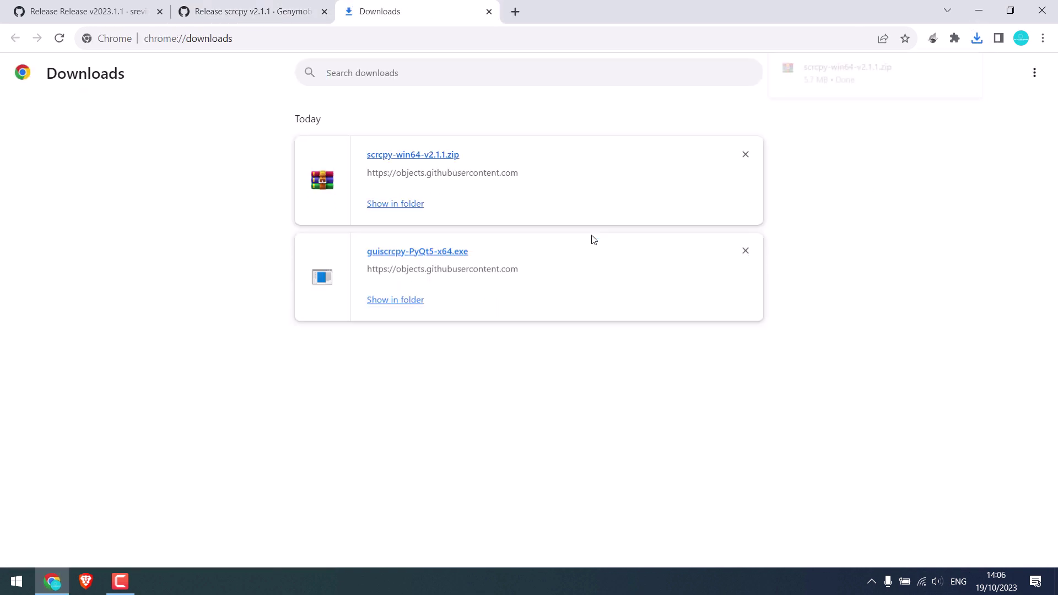
- Show the downloads in their folder and select both downloaded files
left_click(399, 303)
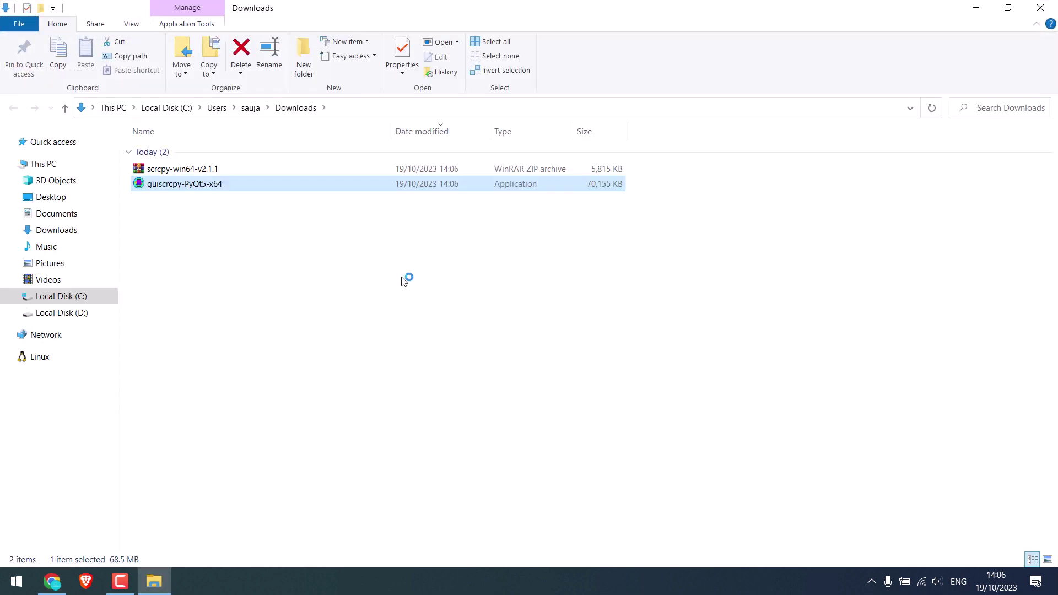
left_click_drag(204, 247, 194, 160)
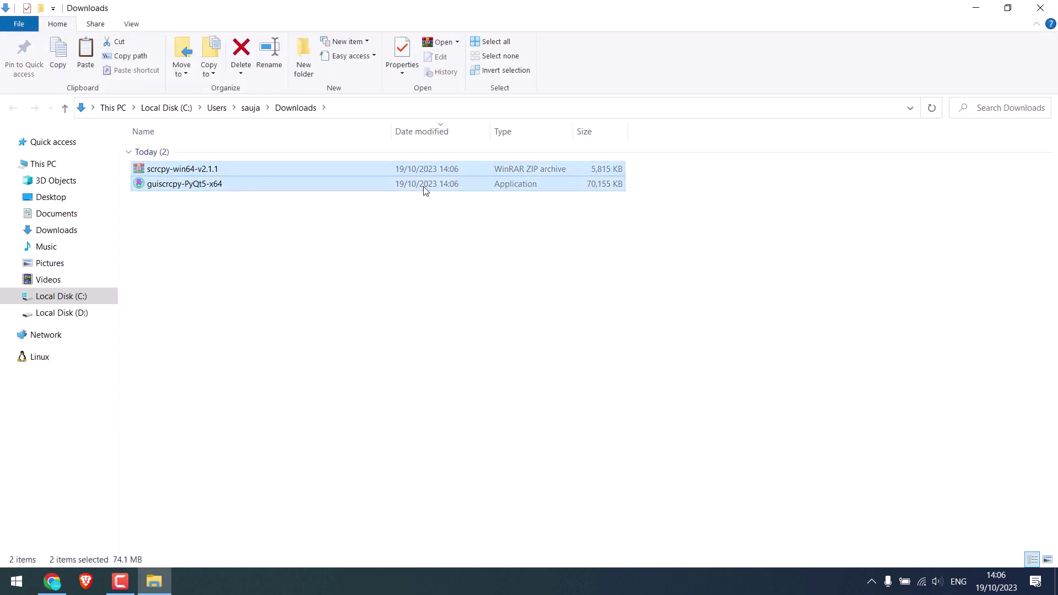
left_click(981, 10)
left_click(981, 10)
- Create a desktop folder named 'Android' and paste both downloaded files into it
right_click(556, 84)
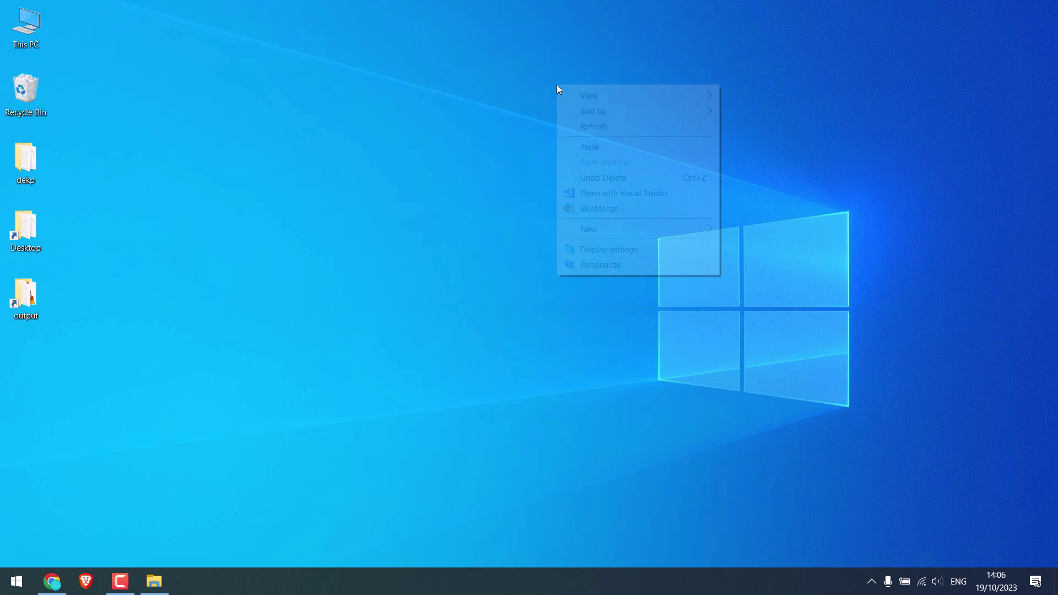
mouse_move(676, 231)
left_click(737, 227)
key("BackSpace")
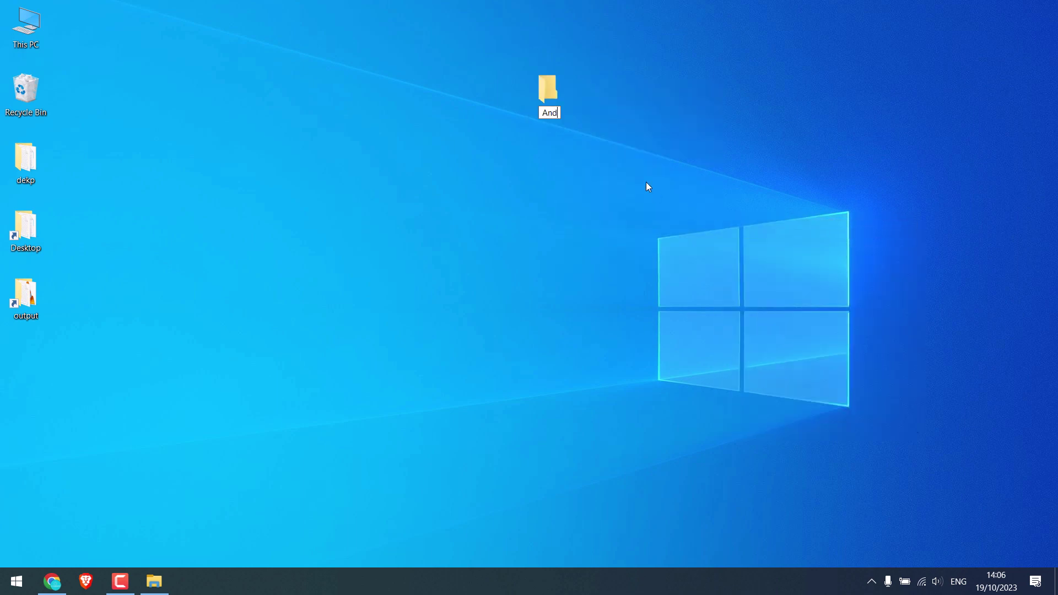
type("Android")
key("Return")
key("Return")
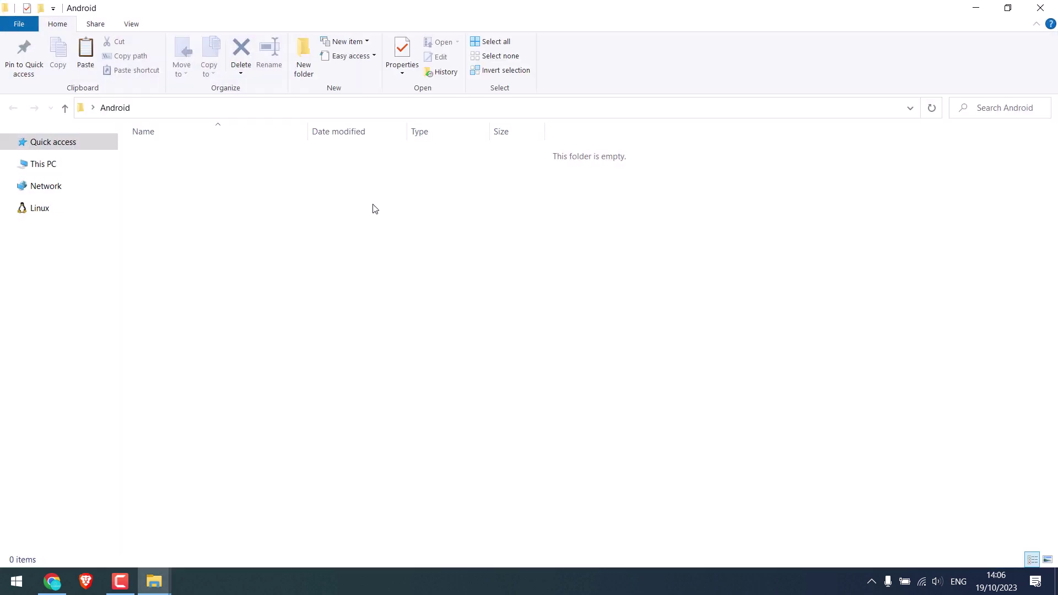
key("ctrl+v")
- Extract the scrcpy-win64-v2.1.1 folder from its zip archive into Android
left_click(175, 208)
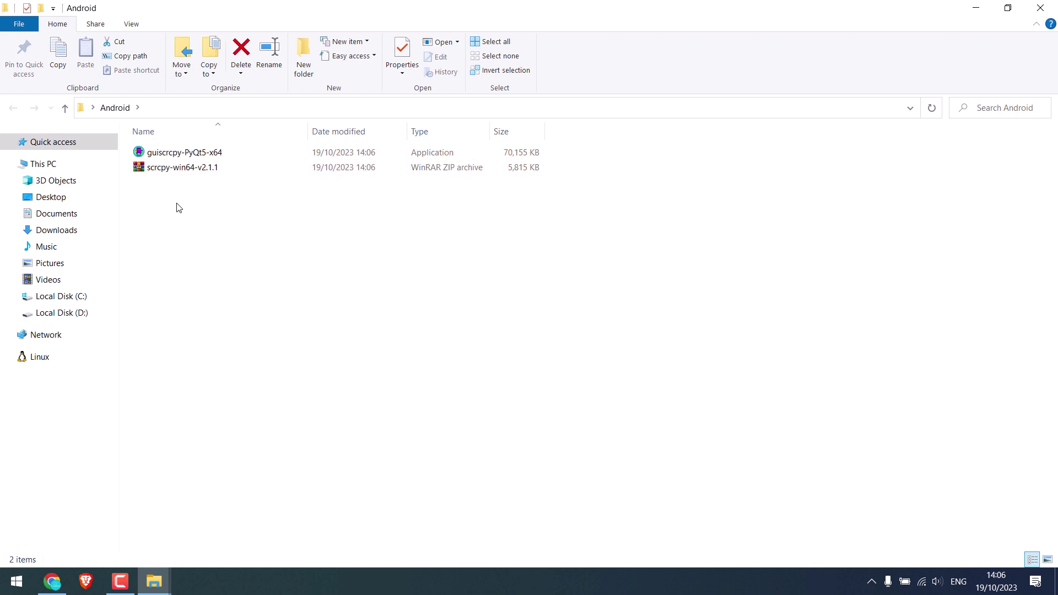
double_click(204, 168)
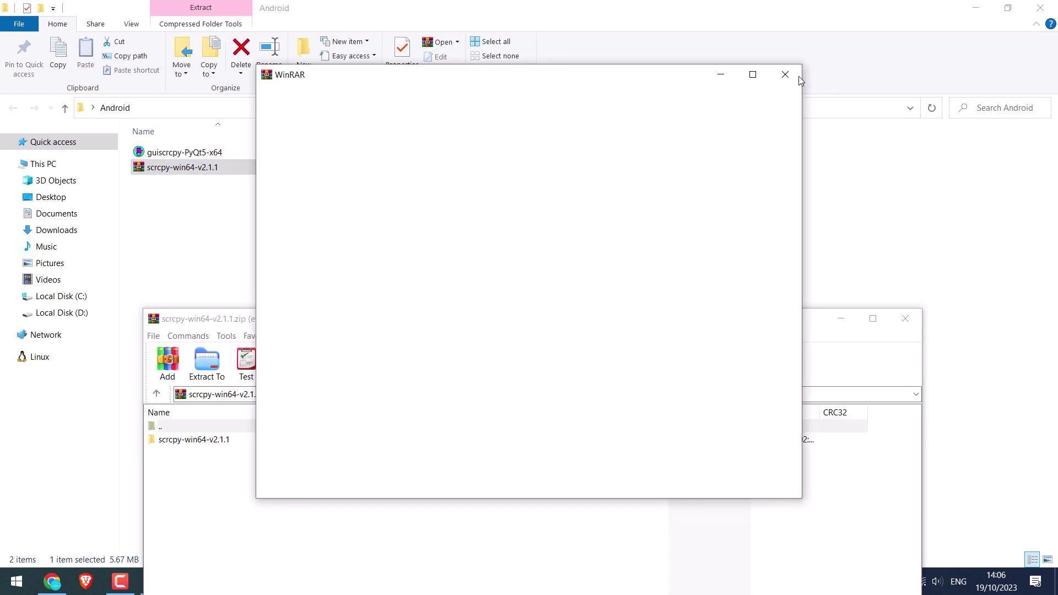
left_click_drag(194, 440, 212, 248)
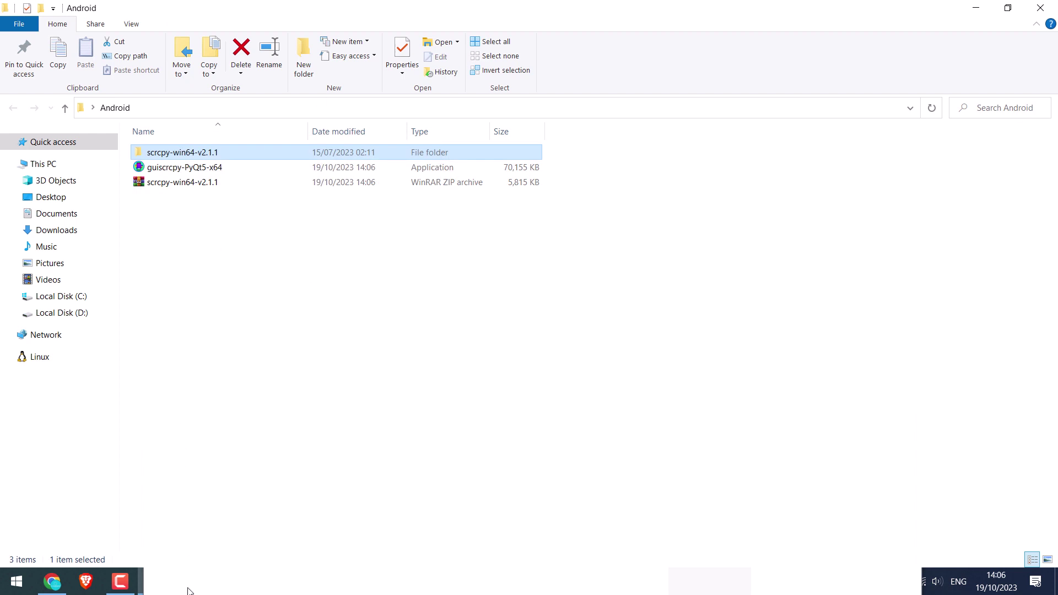
left_click(912, 318)
left_click(338, 277)
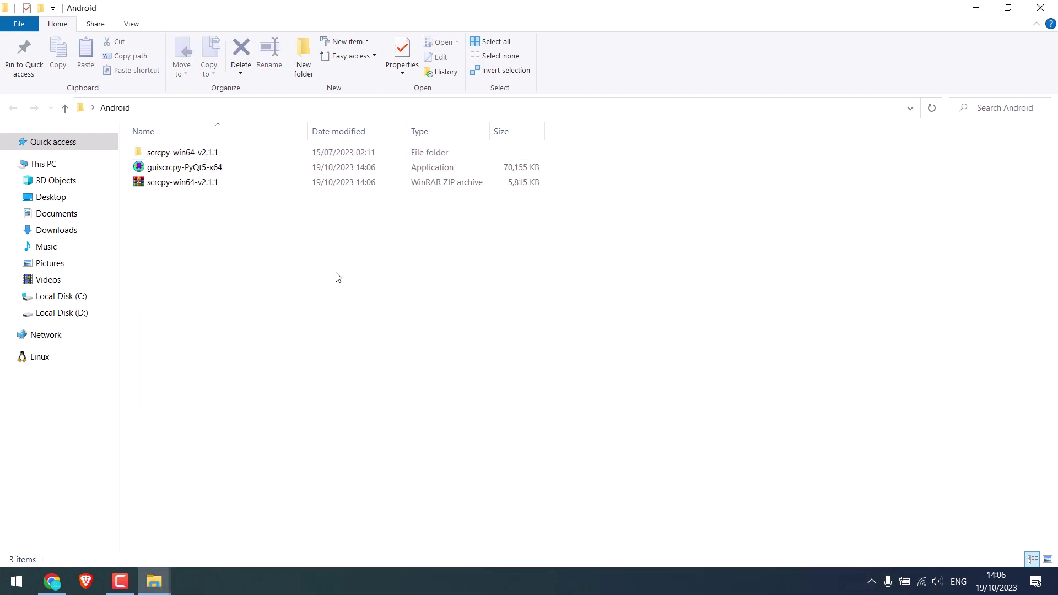
- Launch guiscrcpy-PyQt5-x64 and point it to scrcpy-server, adb and scrcpy in scrcpy-win64-v2.1.1
double_click(199, 172)
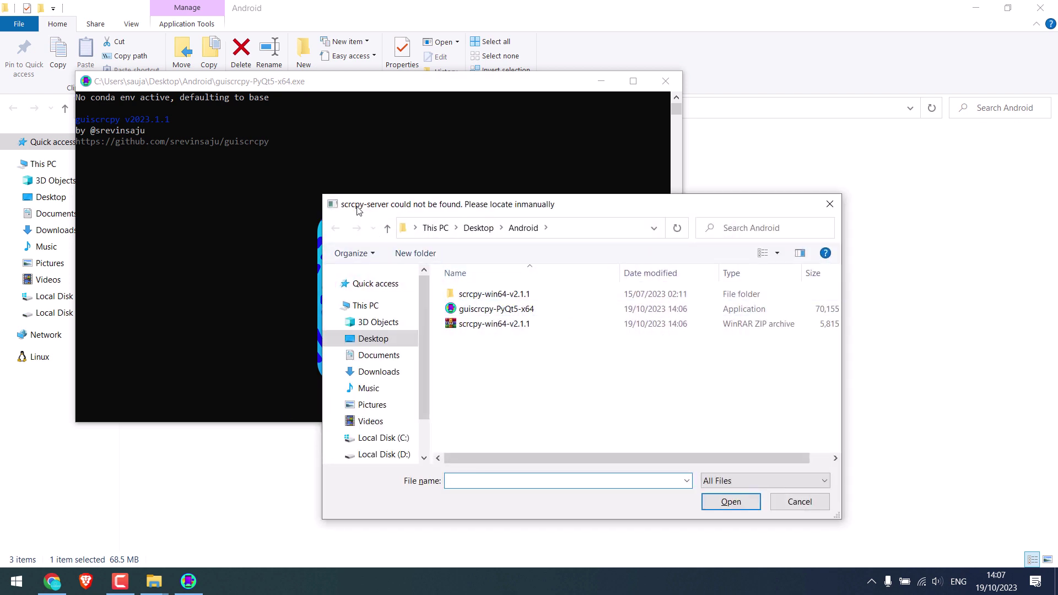
double_click(488, 296)
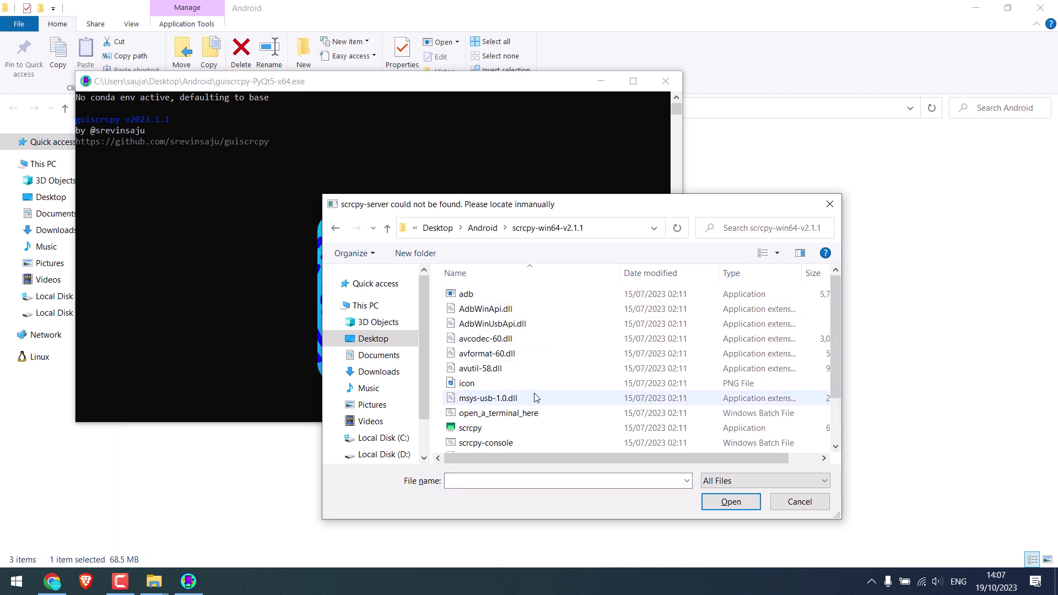
scroll(562, 395, "down", 2)
left_click(478, 416)
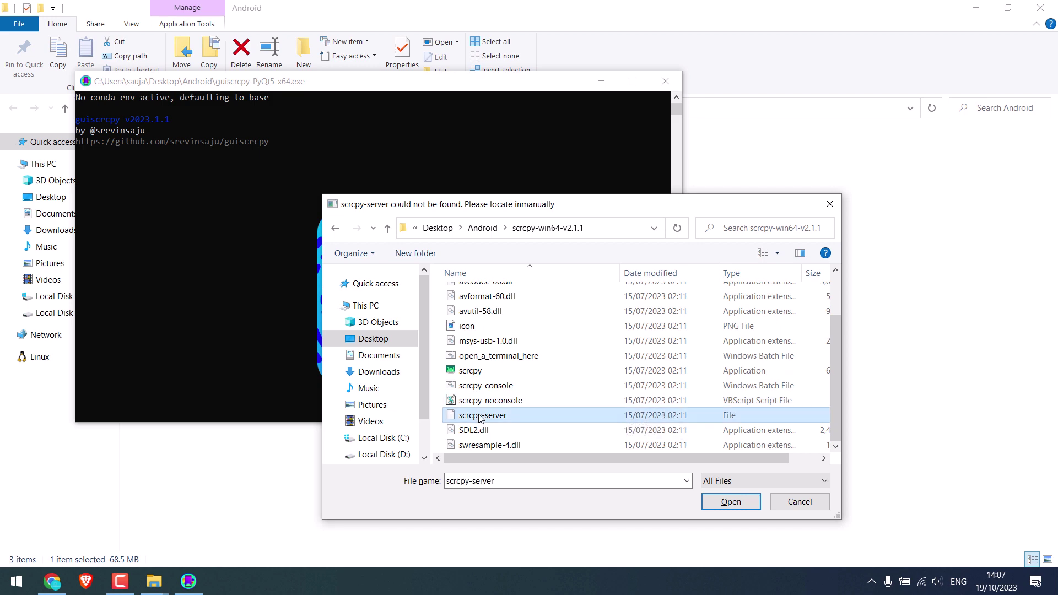
left_click(731, 502)
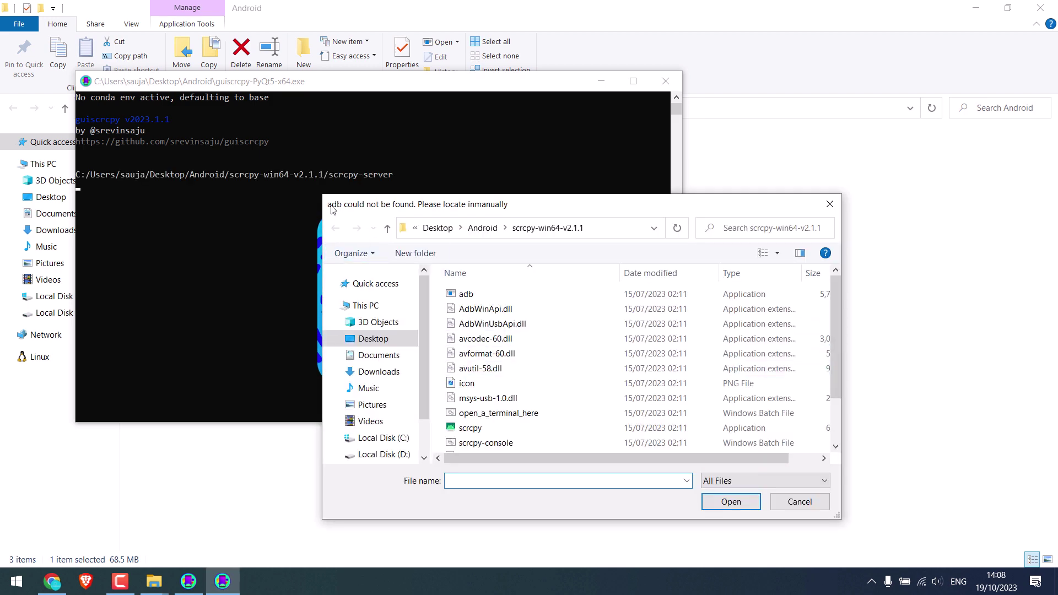
left_click(468, 296)
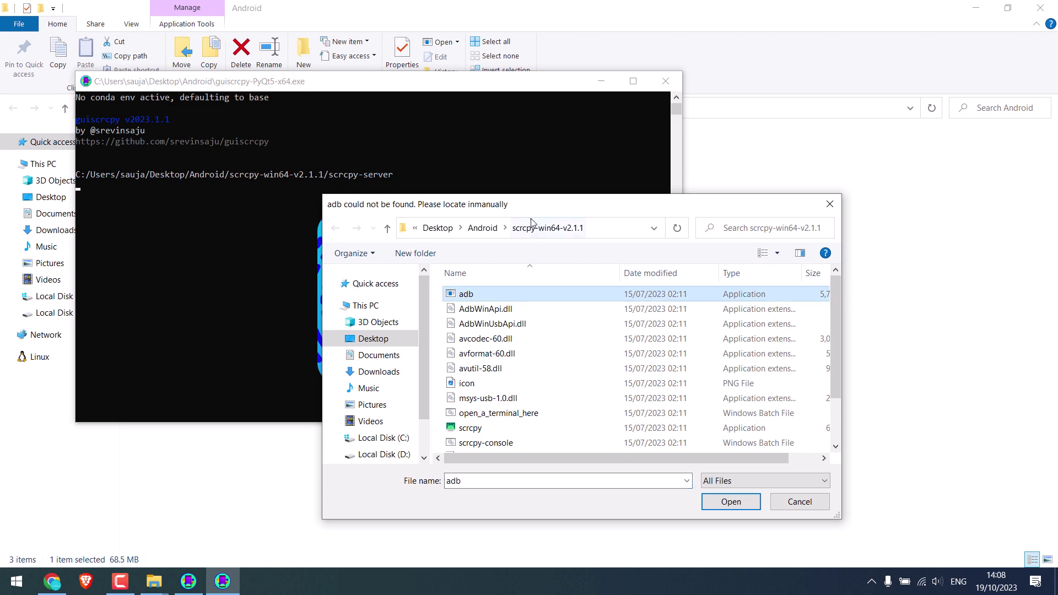
left_click(731, 501)
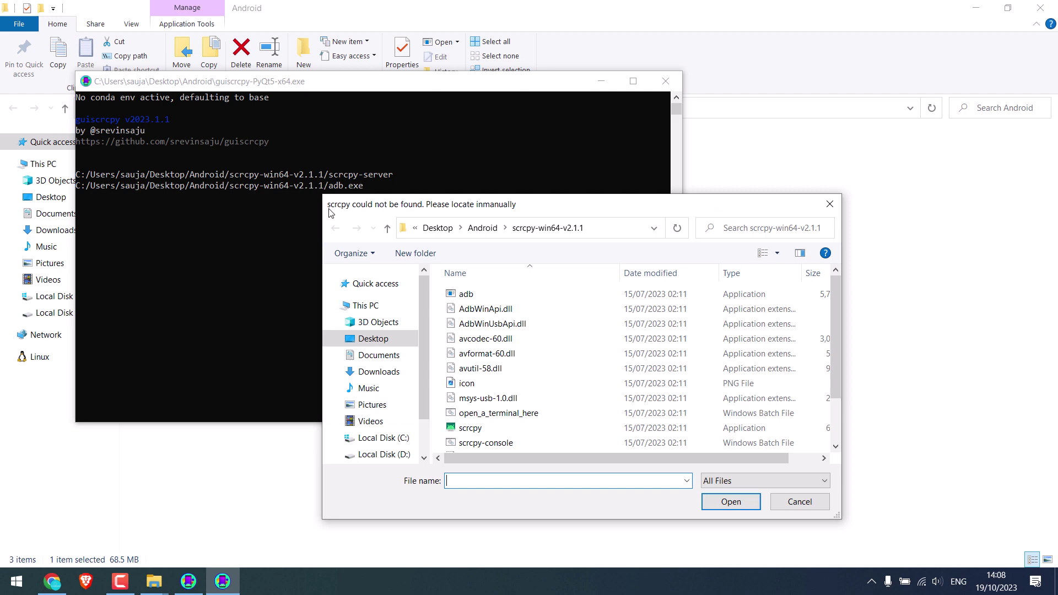
left_click(461, 429)
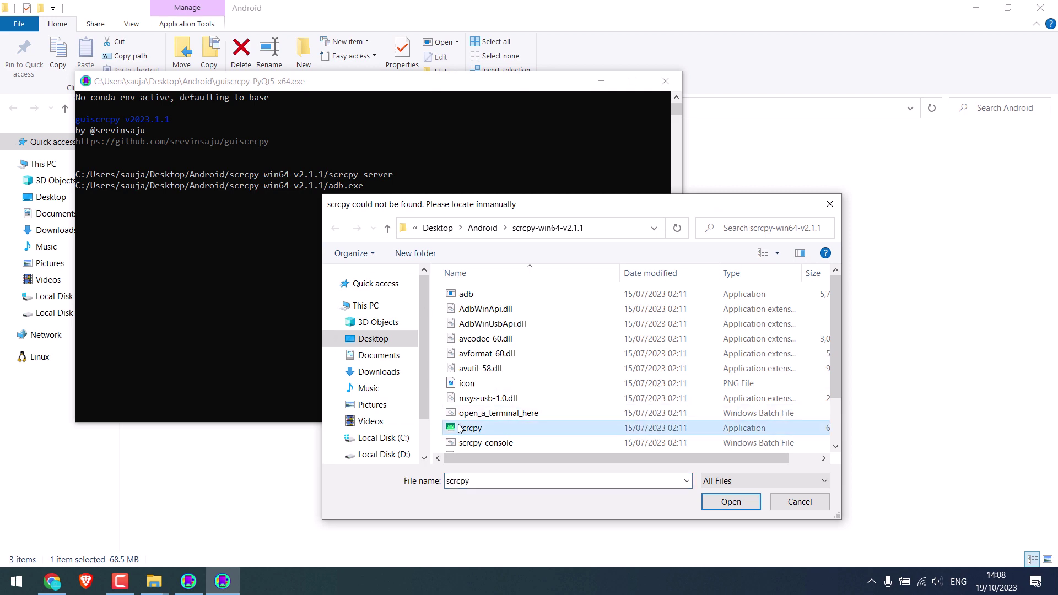
left_click(727, 499)
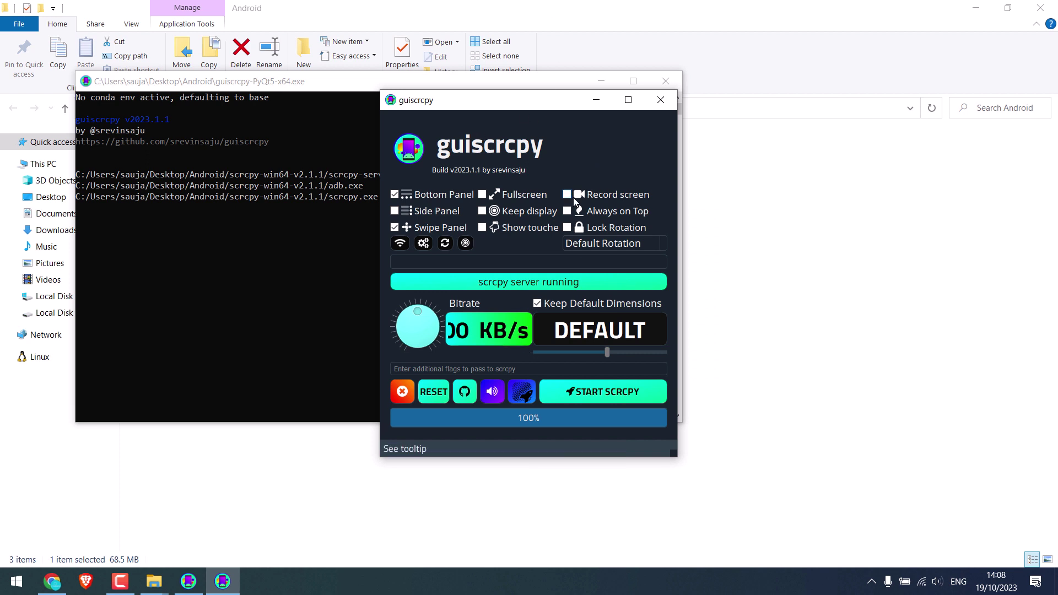
- Close the Android Explorer window and open This PC from the desktop
double_click(578, 6)
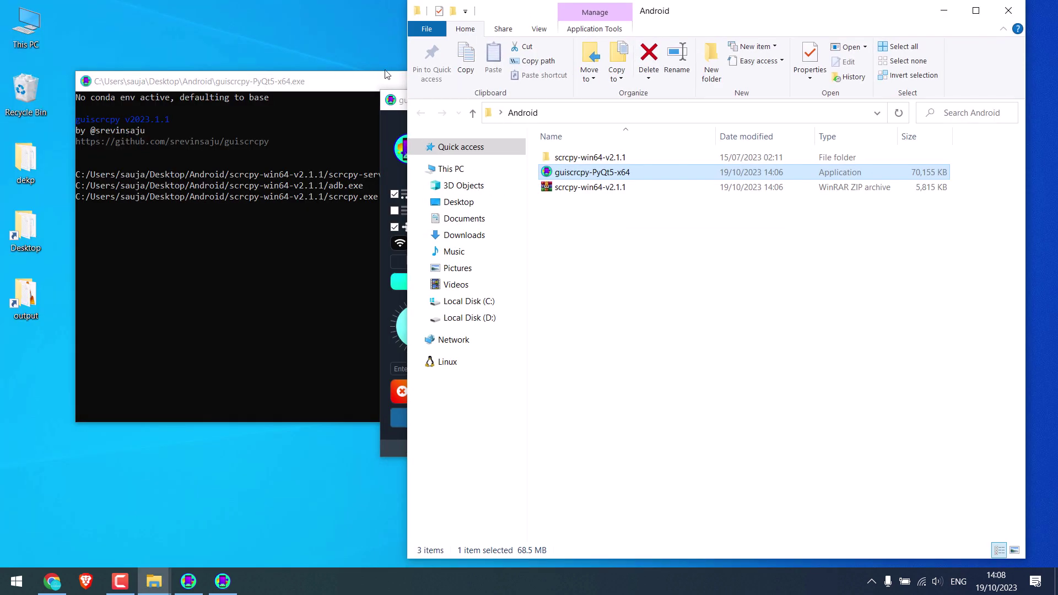
left_click(1008, 16)
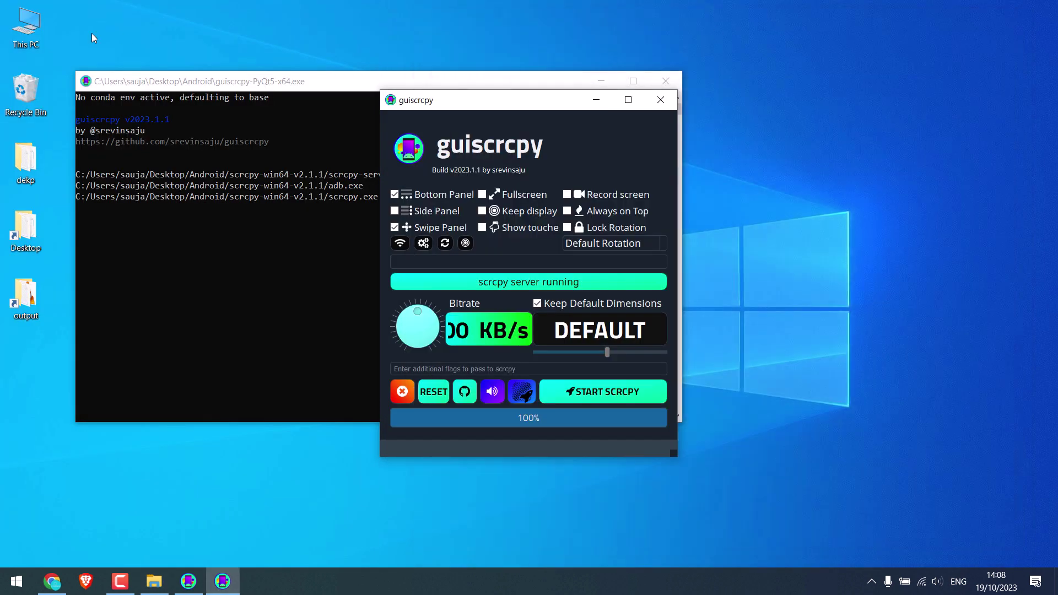
double_click(25, 25)
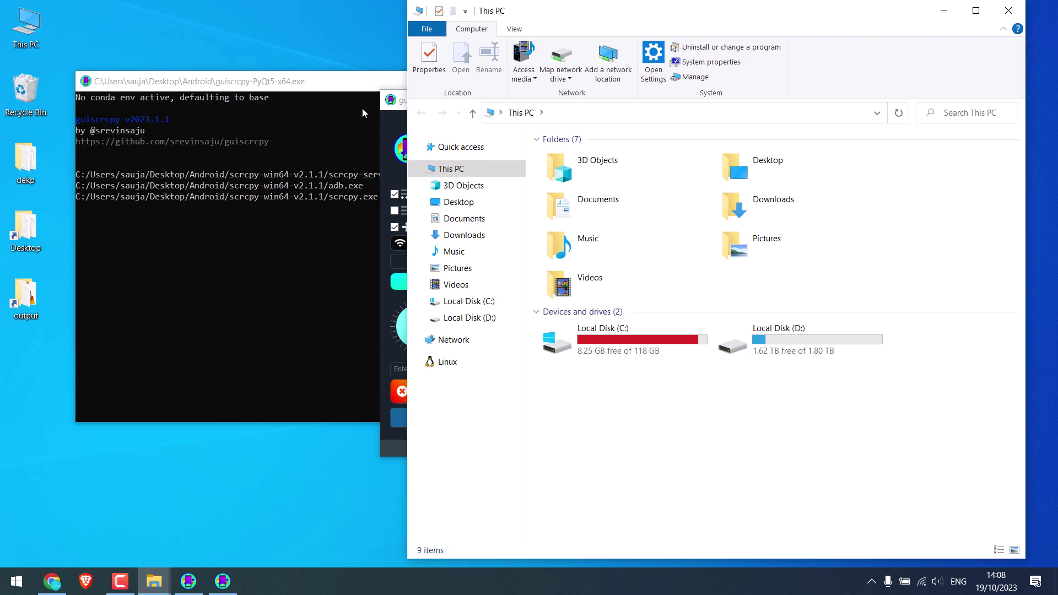
- Open the user's home folder under C:\Users and turn on hidden items
double_click(598, 333)
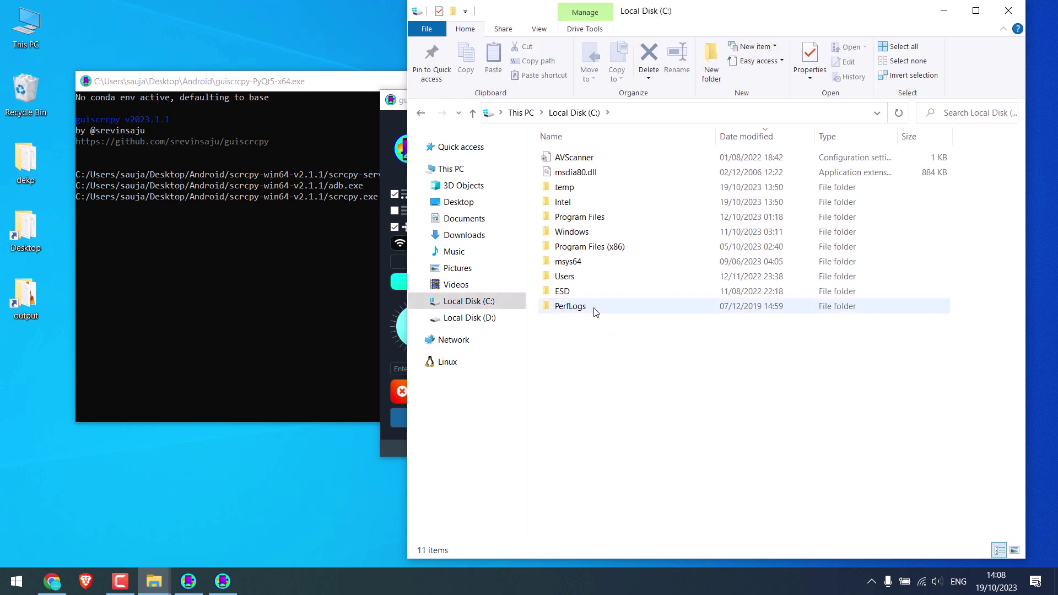
double_click(583, 278)
left_click(571, 178)
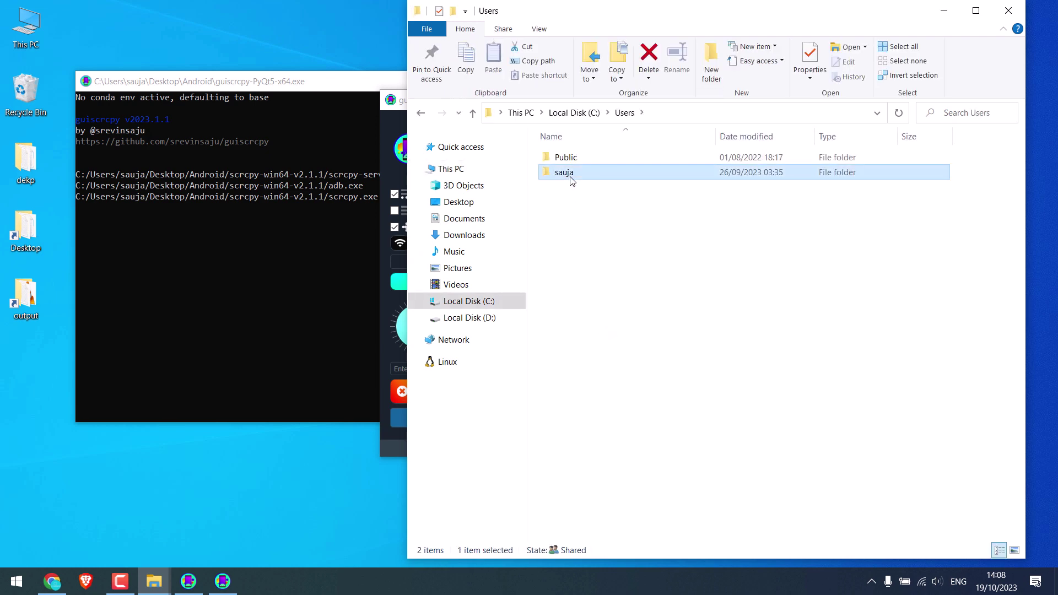
double_click(571, 178)
double_click(682, 18)
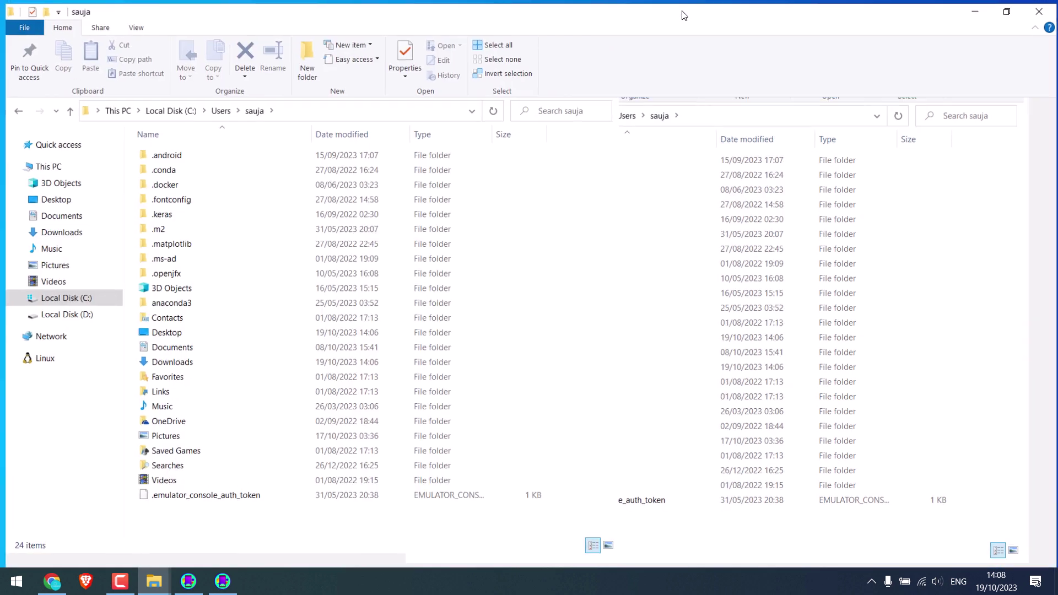
left_click(133, 23)
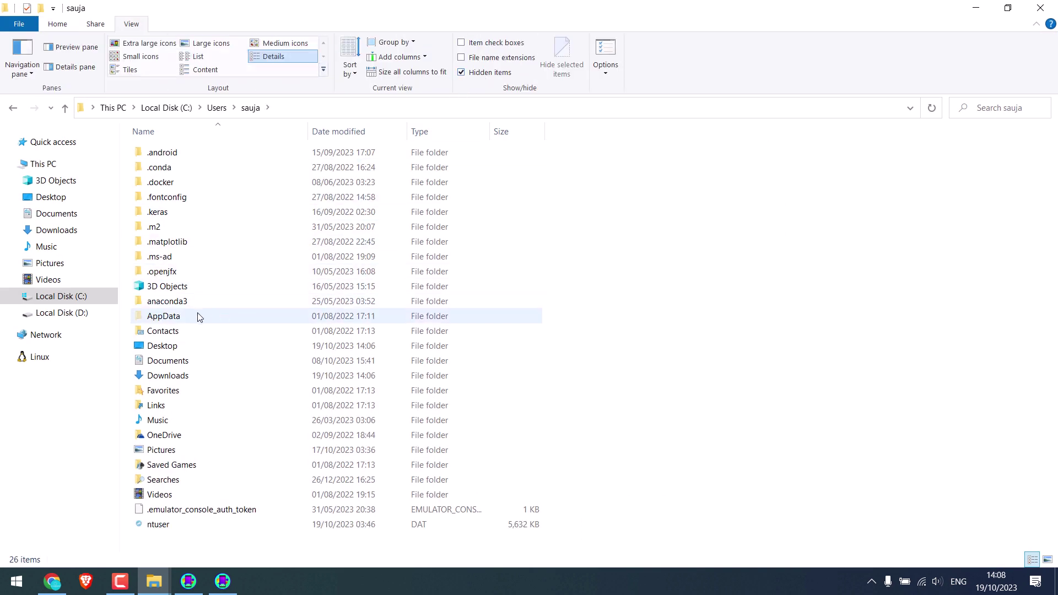
left_click(168, 319)
- Locate guiscrcpy.json in AppData\Local\guiscrcpy, then close File Explorer
double_click(168, 318)
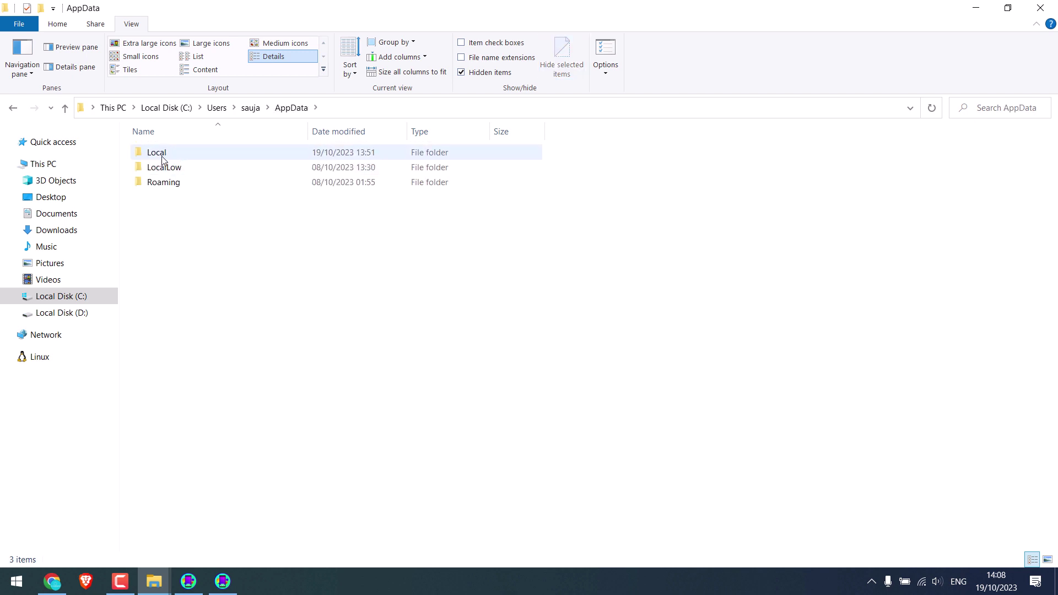
left_click(161, 157)
double_click(161, 156)
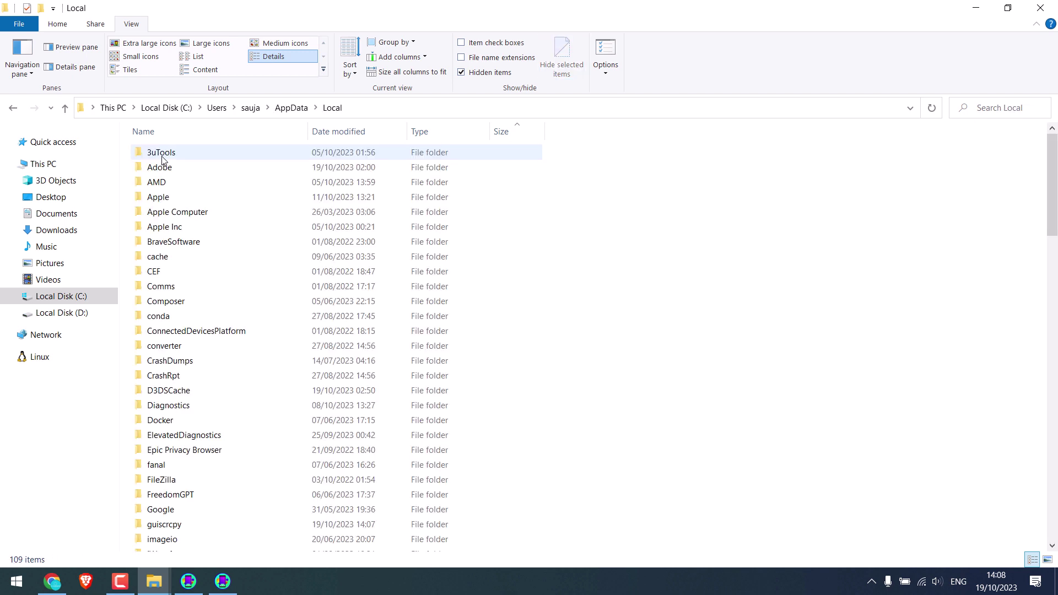
double_click(176, 526)
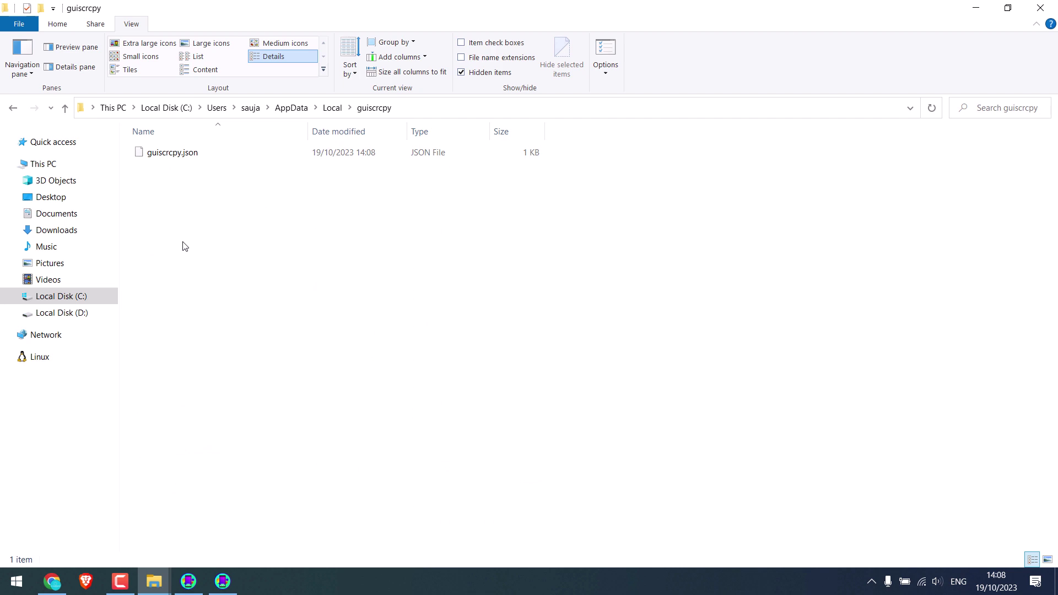
left_click_drag(182, 243, 174, 139)
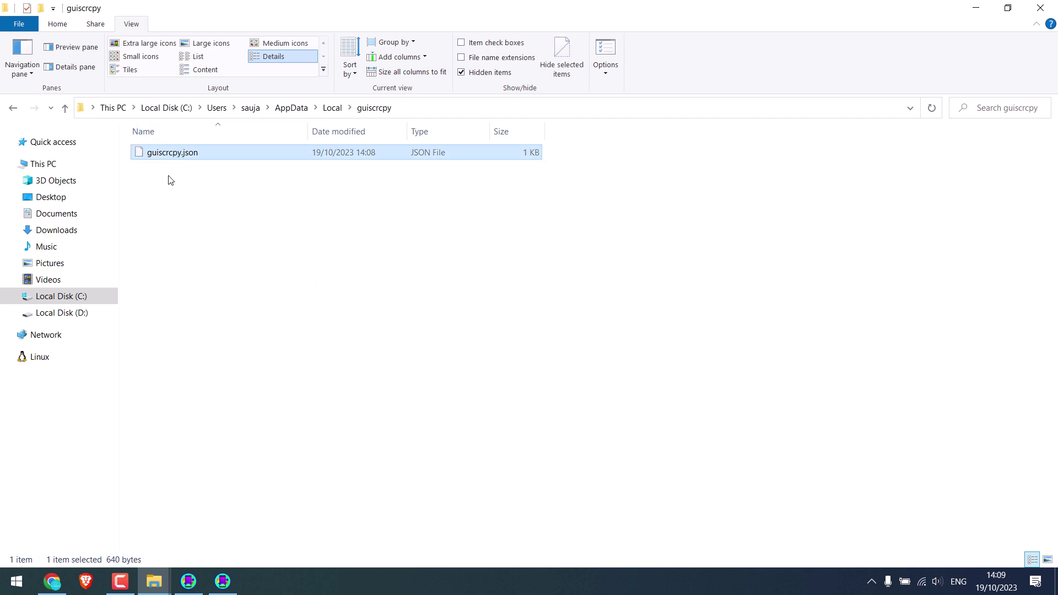
right_click(193, 161)
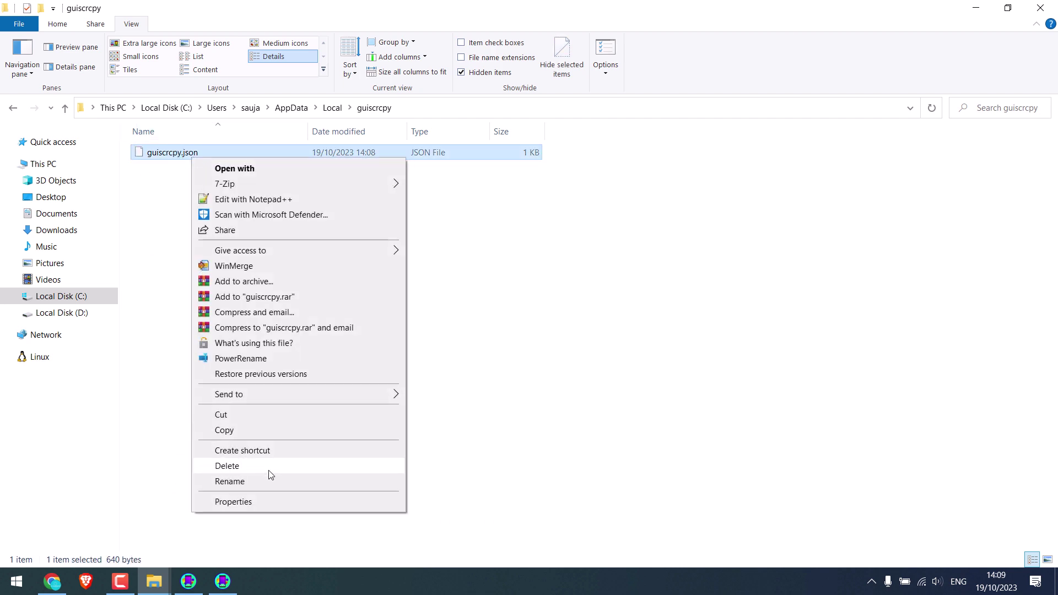
left_click(202, 258)
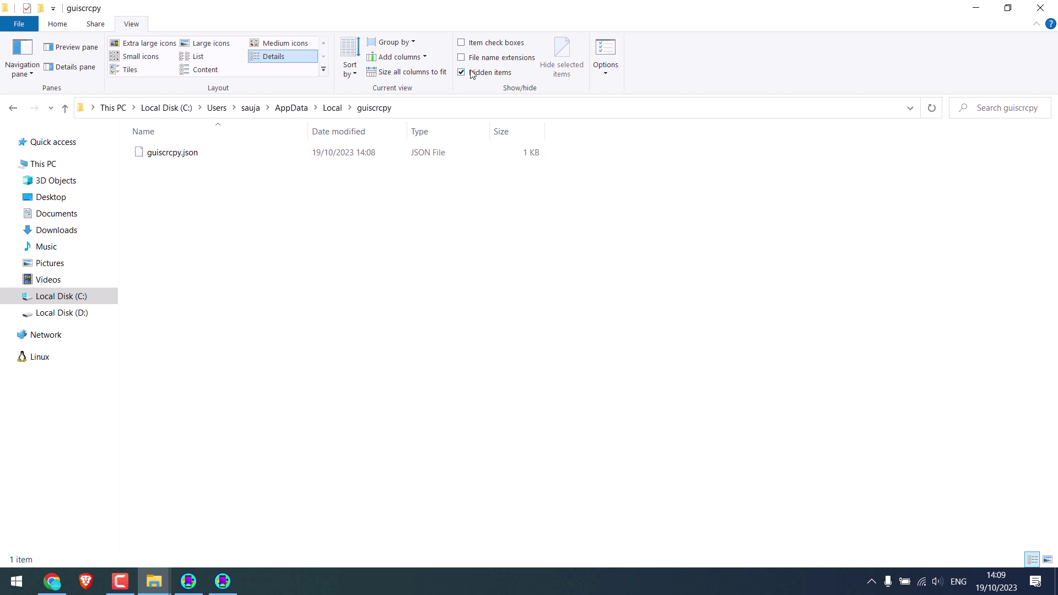
left_click(1040, 8)
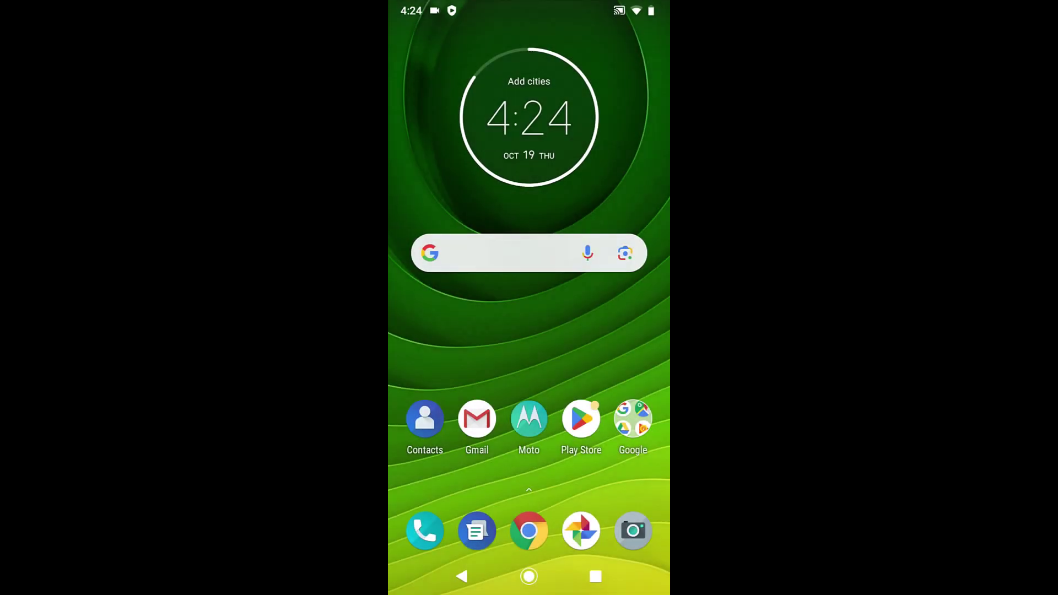
- On the mirrored phone, open Settings > System > About phone
left_click_drag(530, 485, 529, 220)
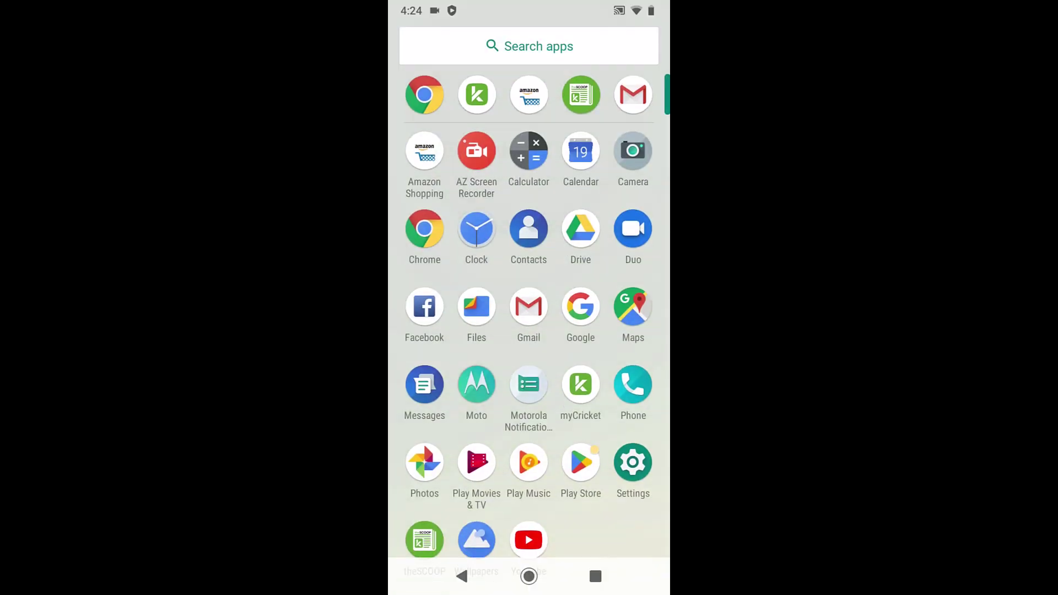
left_click(633, 462)
scroll(529, 331, "down", 3)
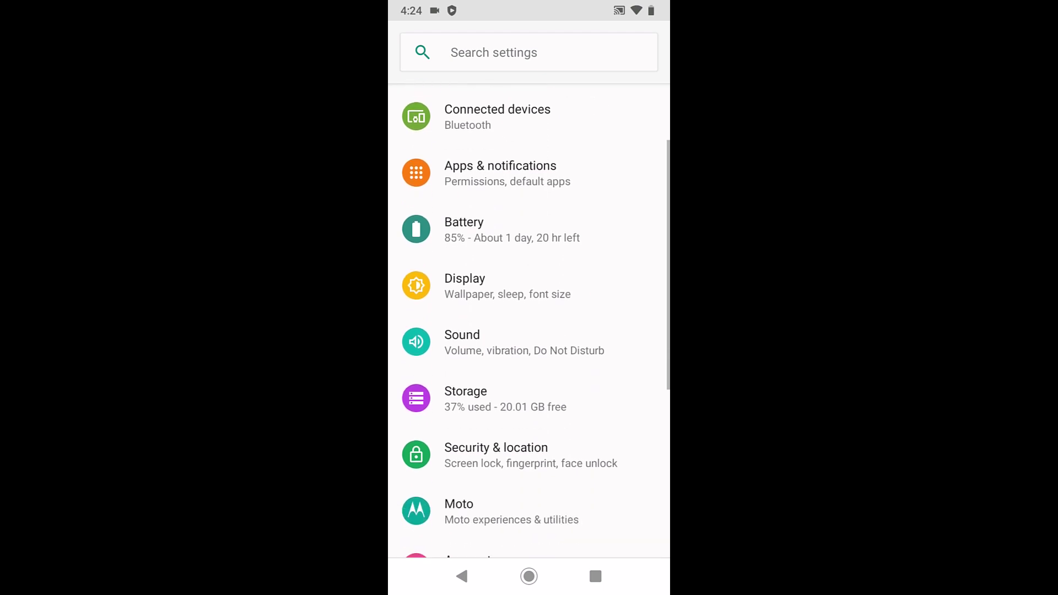
scroll(529, 331, "down", 6)
left_click(529, 473)
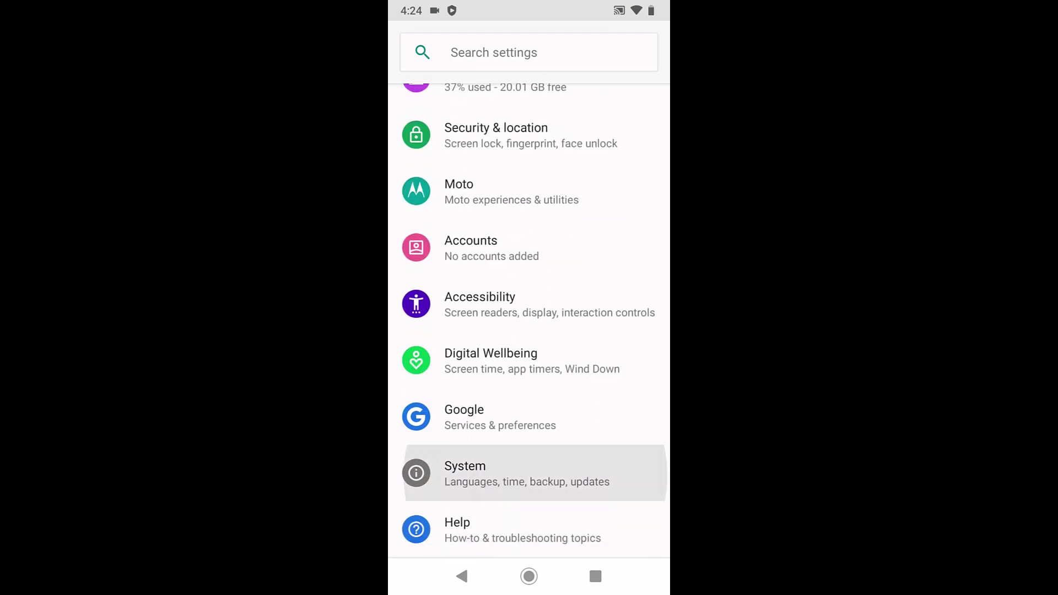
left_click(497, 92)
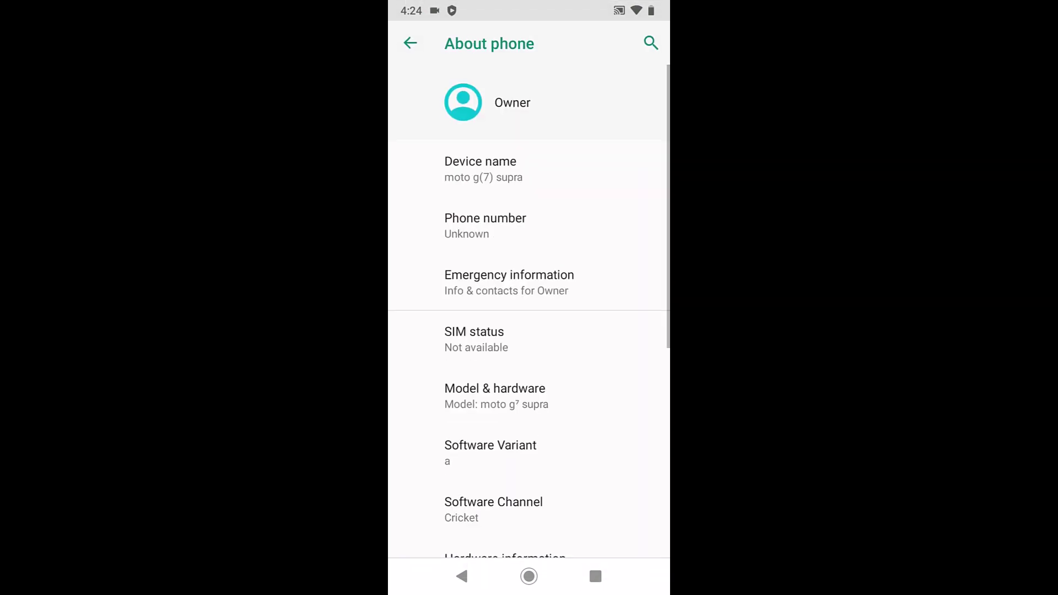
- Tap Build number repeatedly until developer mode is enabled
scroll(529, 312, "down", 7)
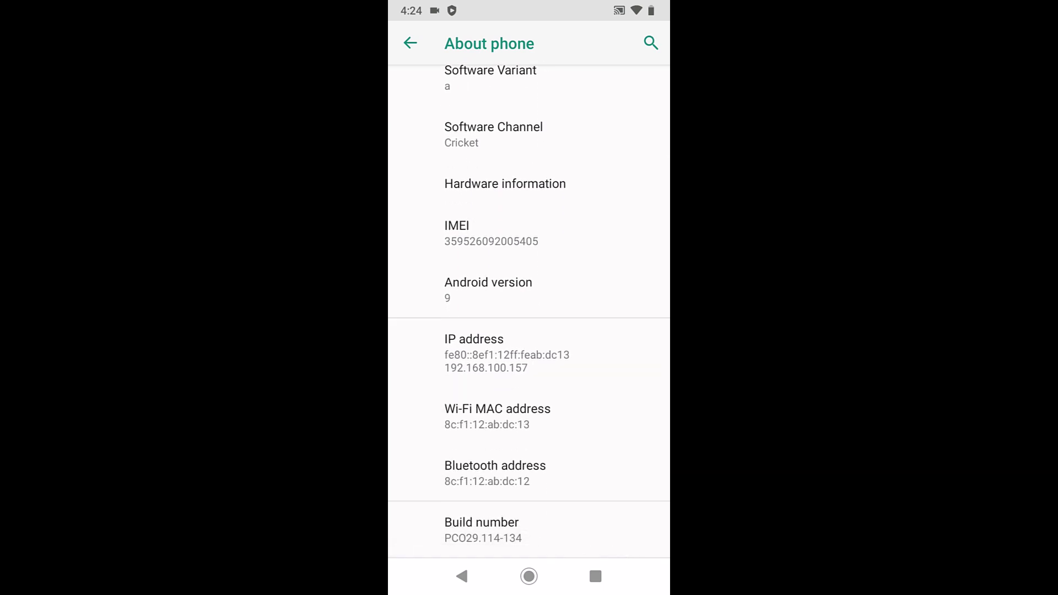
left_click(482, 529)
left_click(482, 529)
left_click(482, 529)
left_click(482, 529)
left_click(482, 529)
left_click(482, 529)
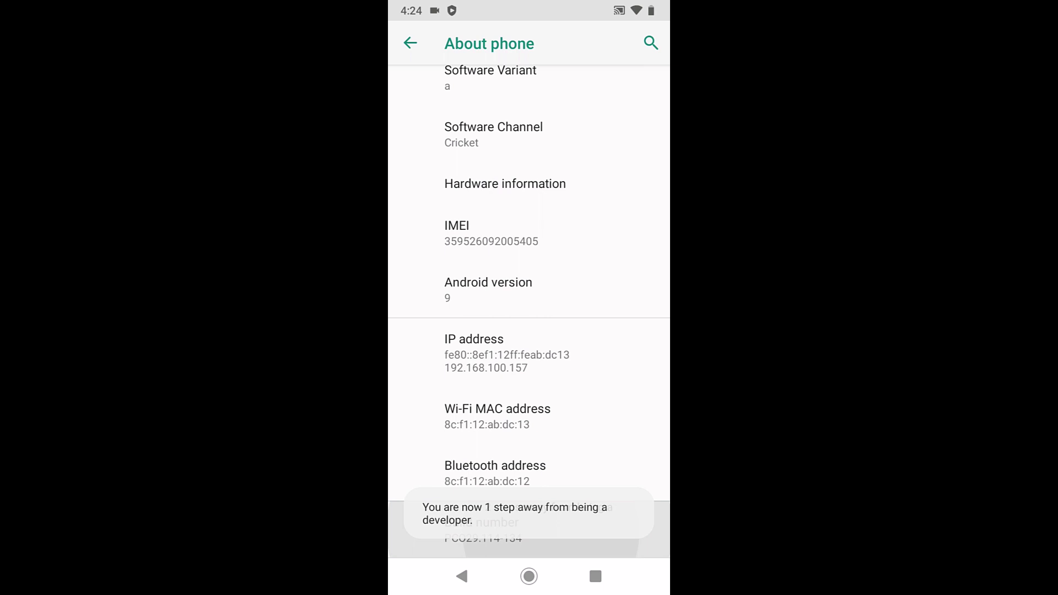
left_click(482, 529)
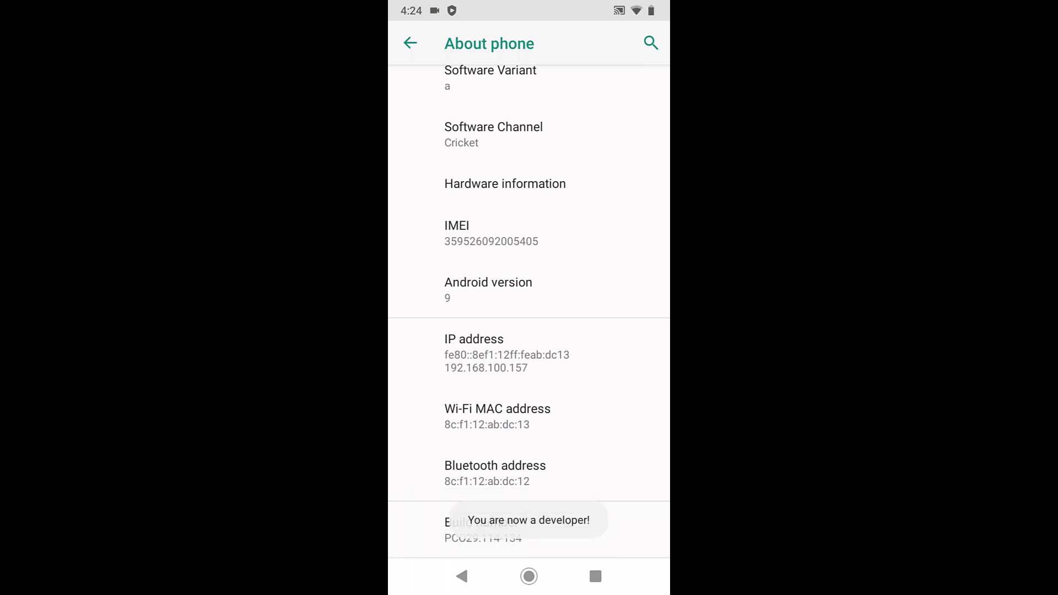
- Go back to System, expand Advanced and open Developer options
left_click(410, 43)
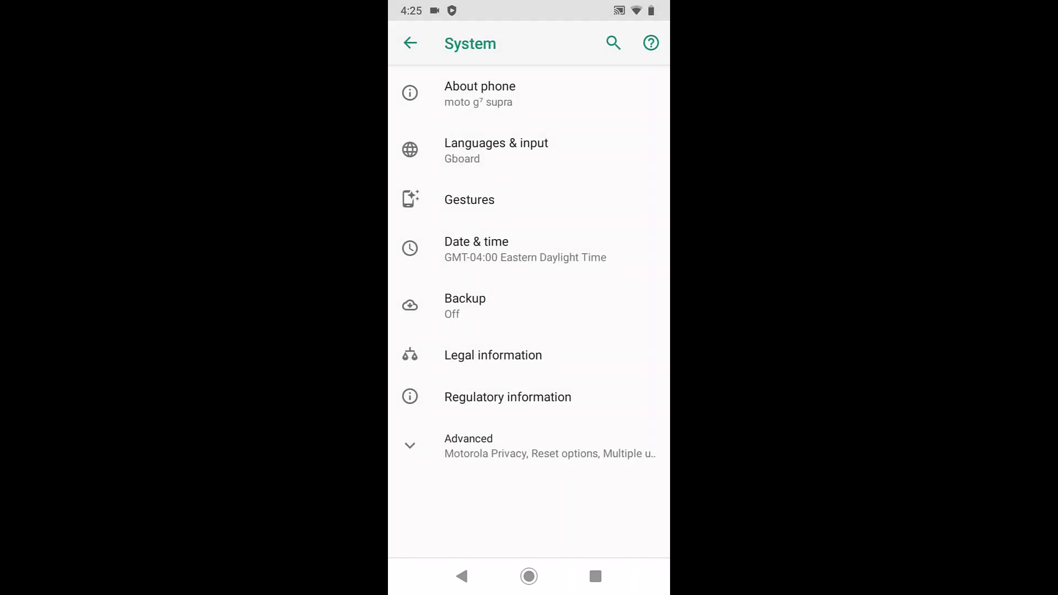
left_click(469, 445)
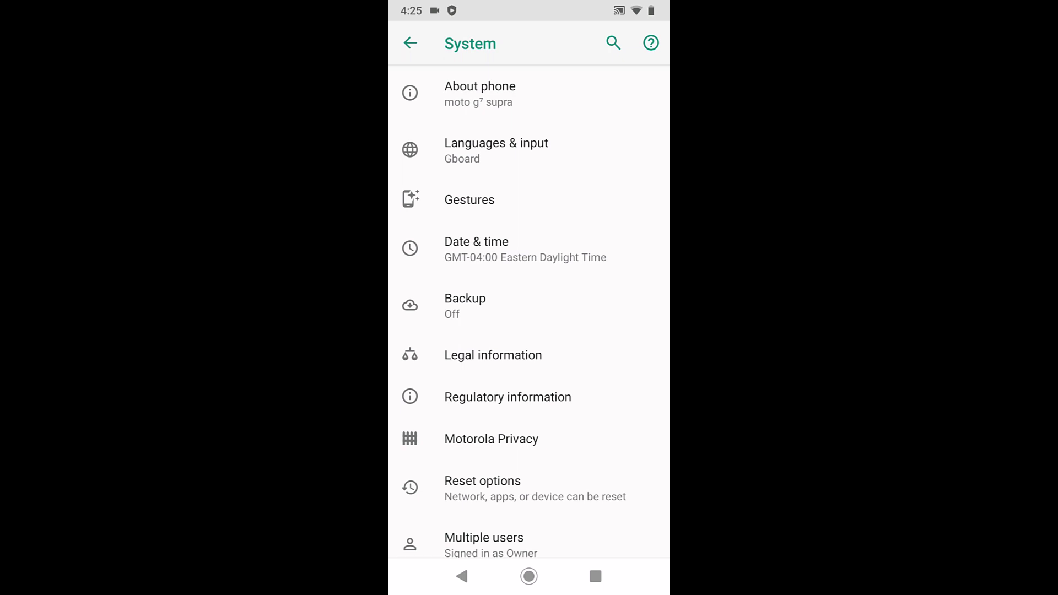
scroll(529, 317, "down", 2)
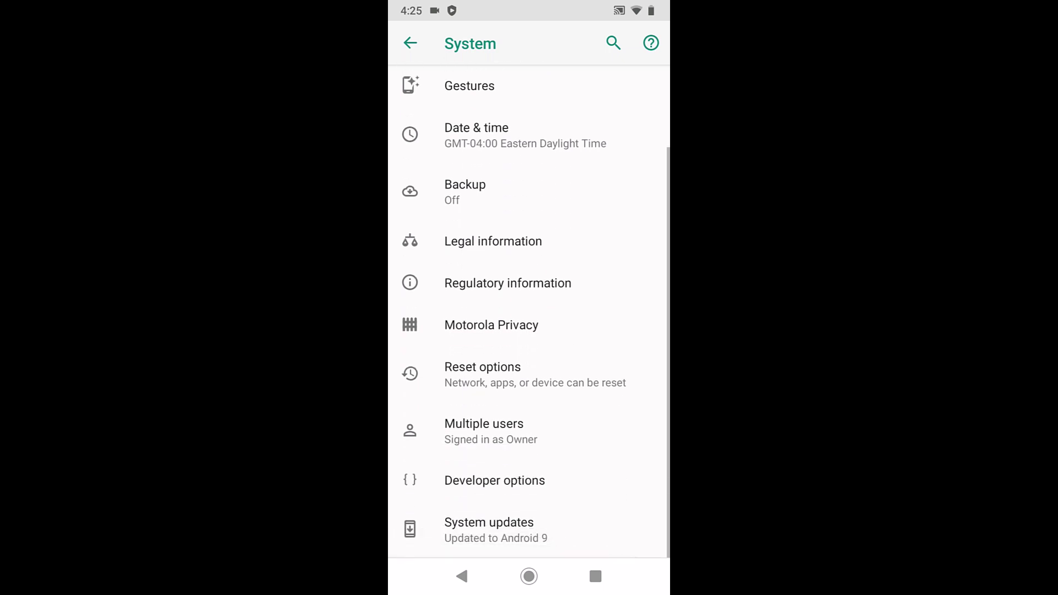
left_click(495, 480)
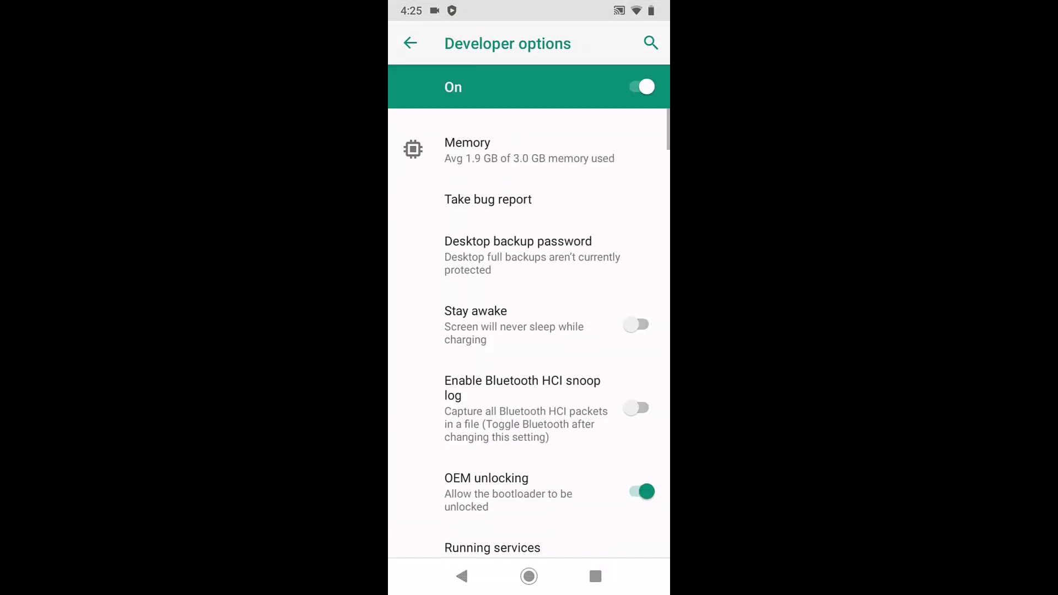
scroll(529, 331, "down", 5)
scroll(530, 331, "down", 4)
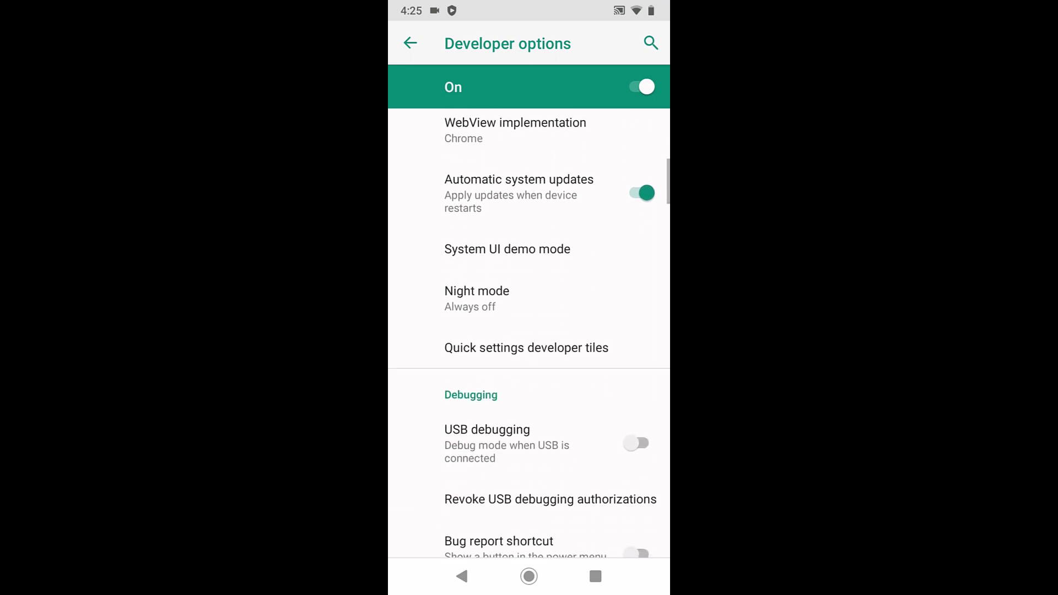
scroll(529, 331, "down", 1)
- Turn on USB debugging and always allow debugging from this computer
left_click(636, 359)
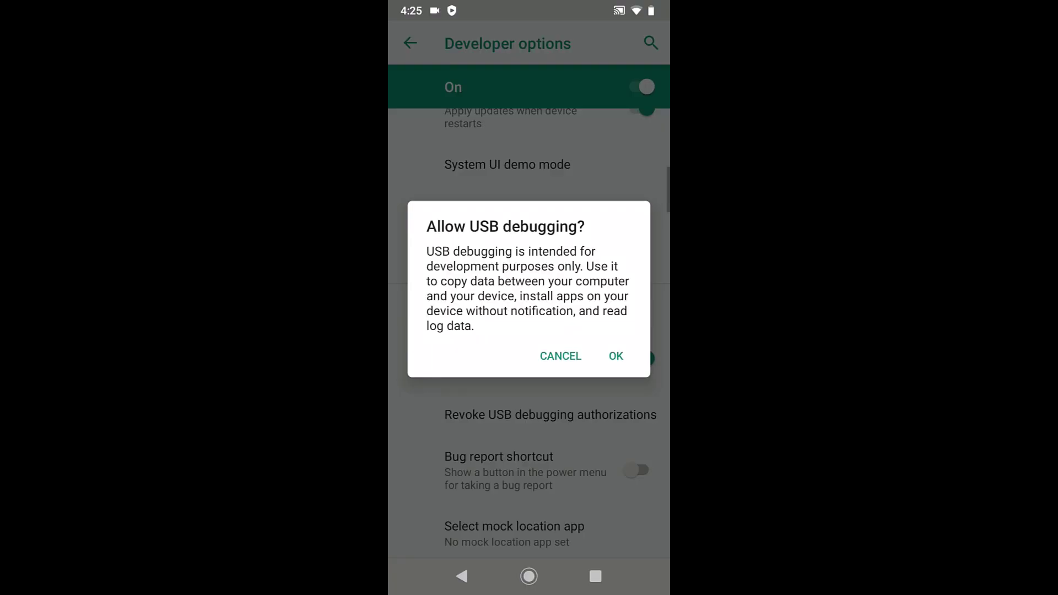
left_click(616, 356)
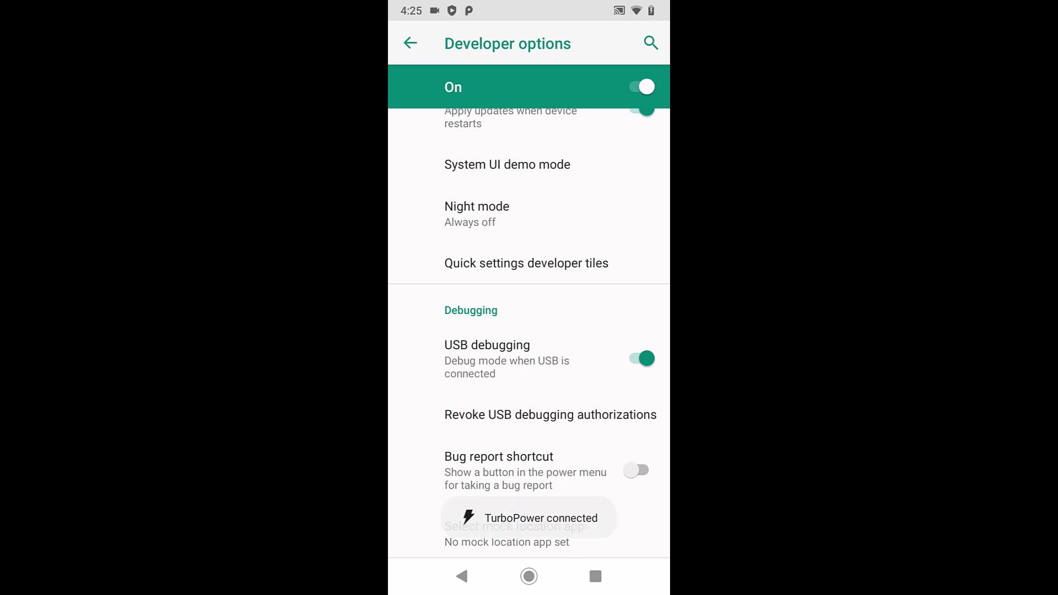
left_click(431, 310)
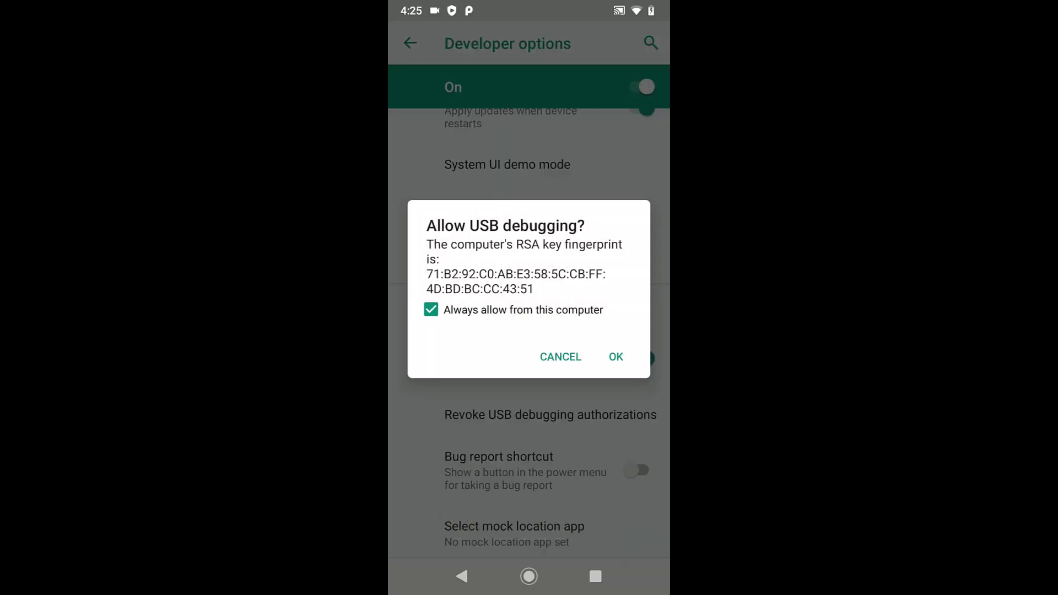
left_click(615, 357)
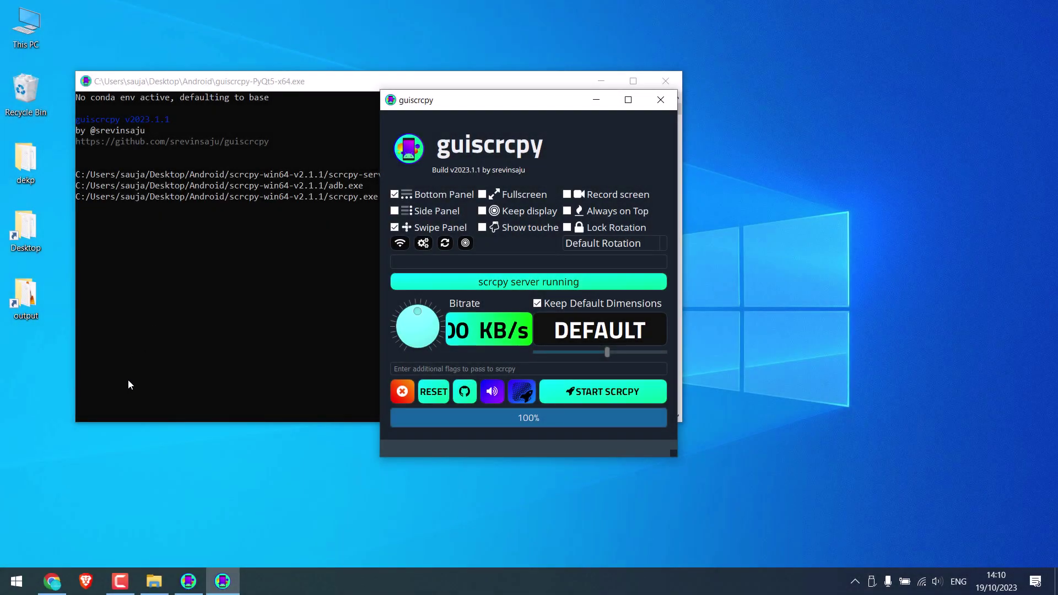
- Start scrcpy mirroring, move the mirror window left, exit Settings and open the app drawer
left_click(601, 392)
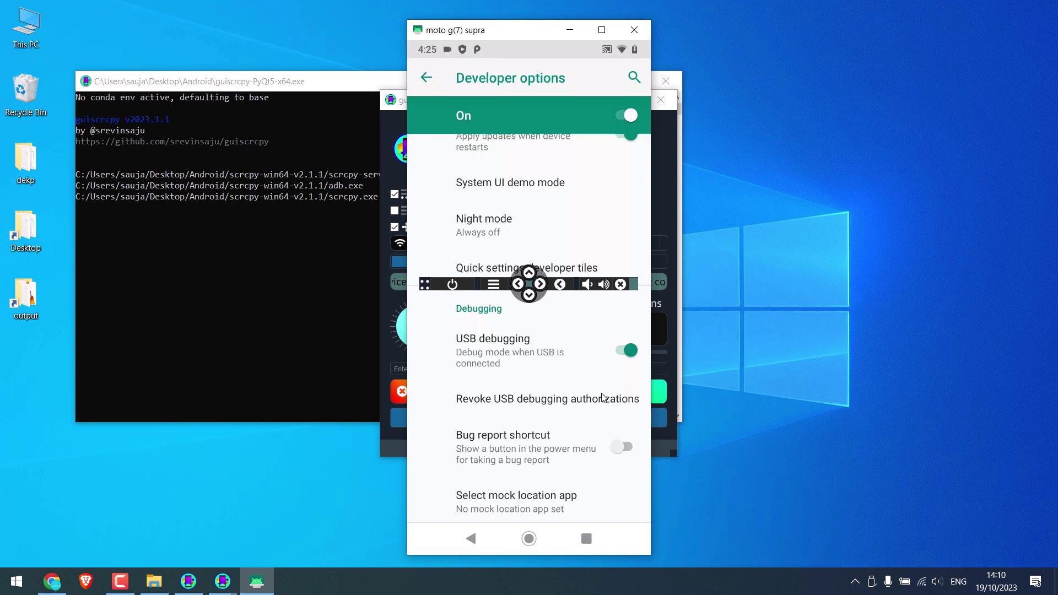
left_click_drag(501, 35, 200, 26)
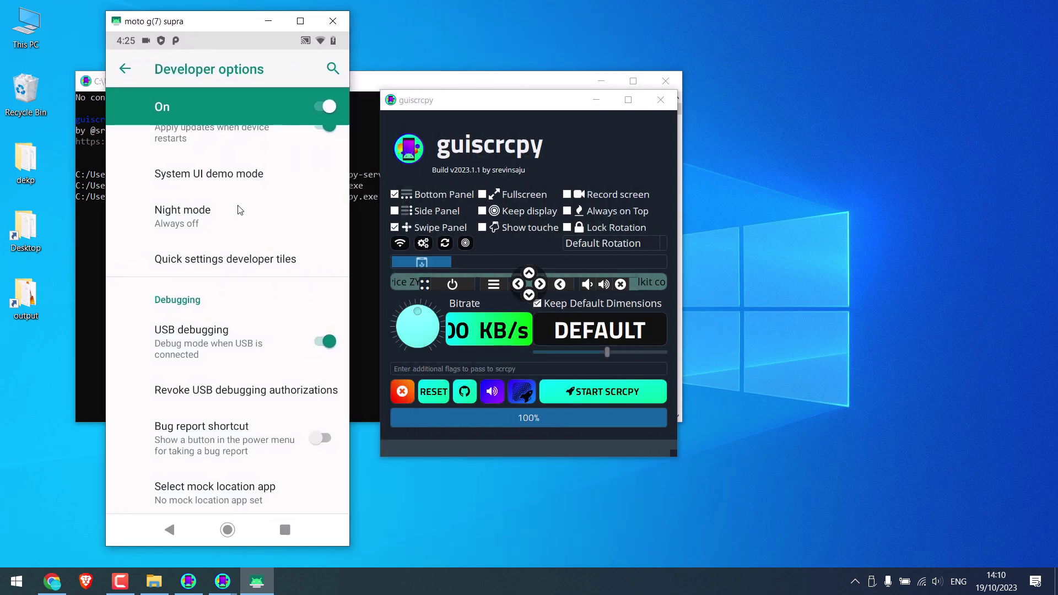
left_click(126, 71)
left_click(125, 72)
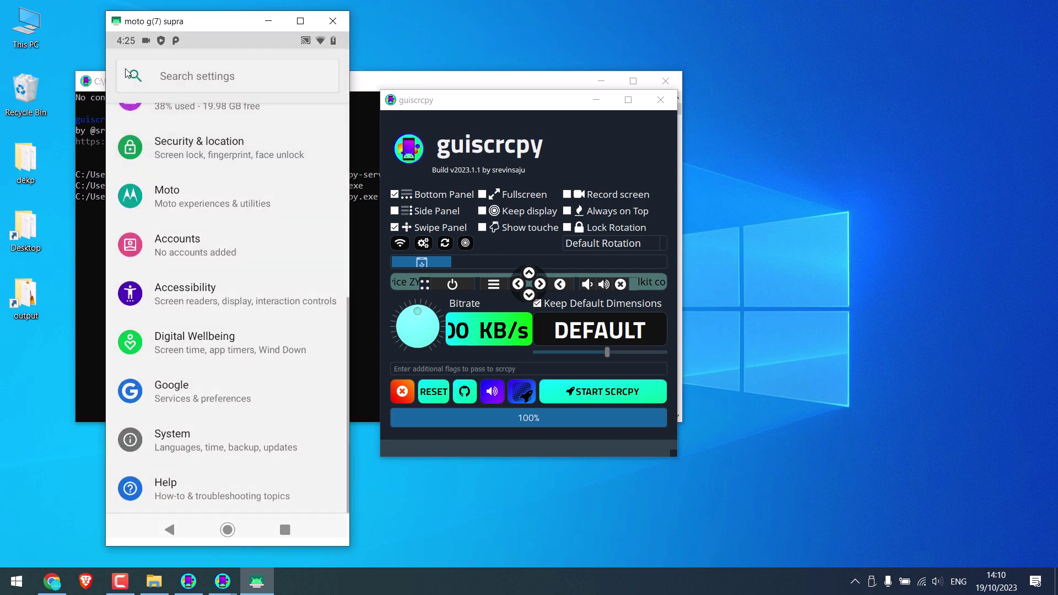
scroll(289, 144, "up", 10)
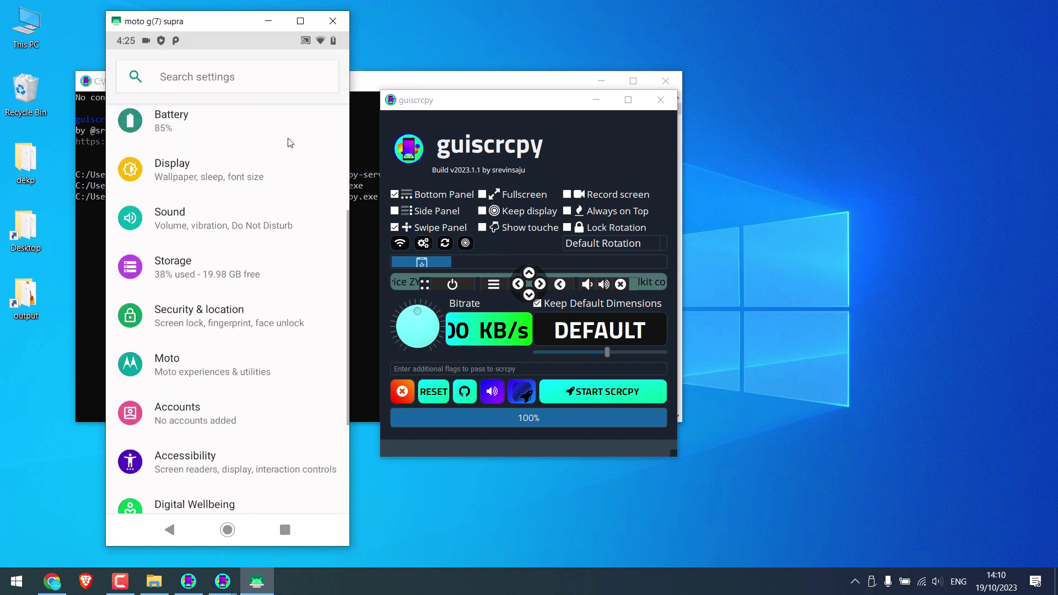
left_click(227, 538)
left_click_drag(223, 373, 246, 70)
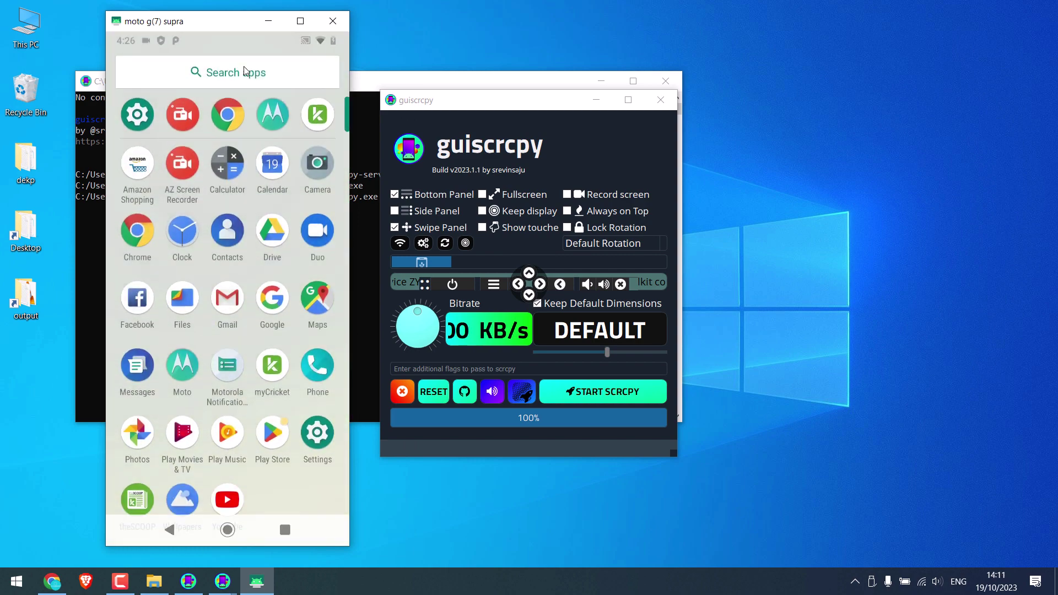
- Maximize the moto g(7) supra mirror, hide the control bar, open apps and pull down notifications
left_click(301, 21)
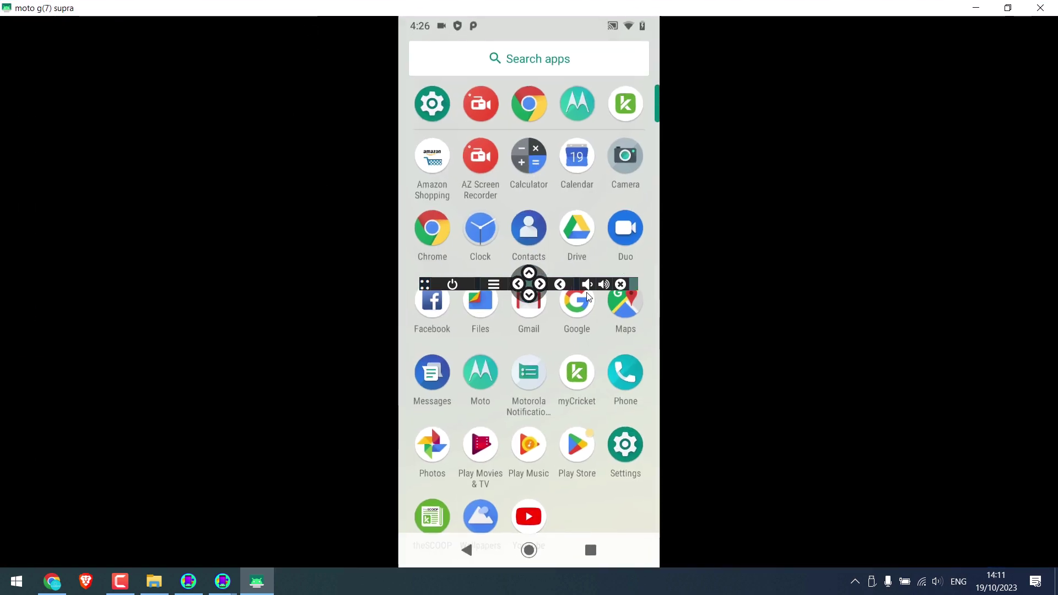
left_click(529, 284)
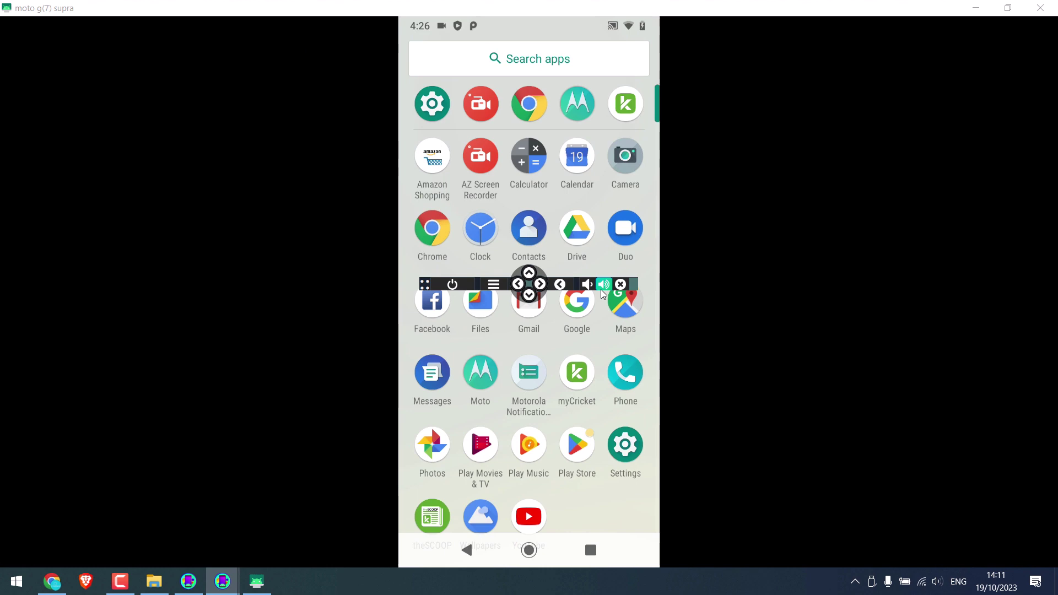
left_click(619, 287)
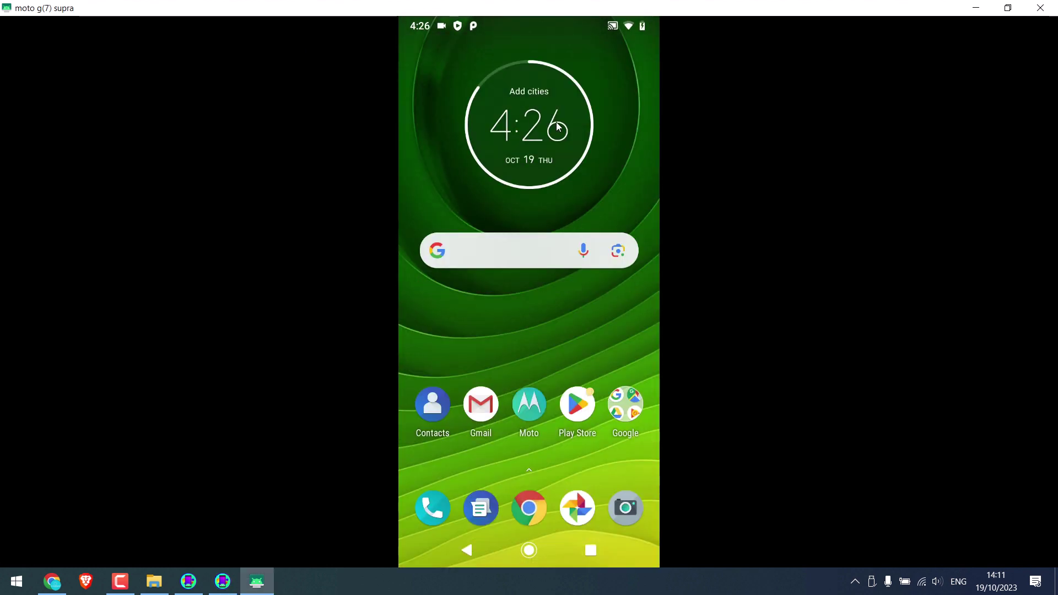
left_click_drag(539, 352, 540, 166)
left_click_drag(573, 28, 572, 313)
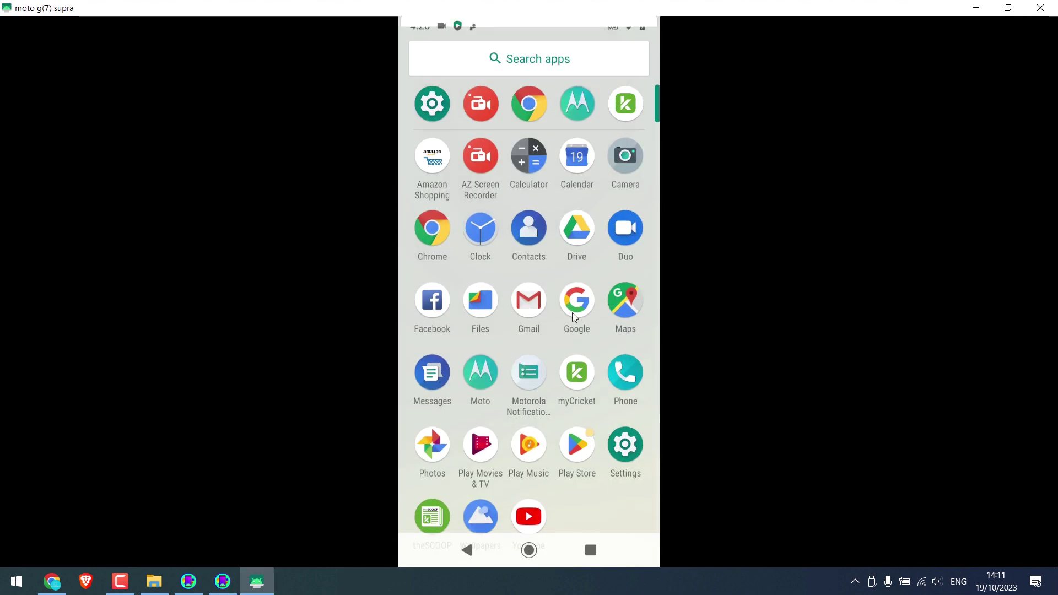